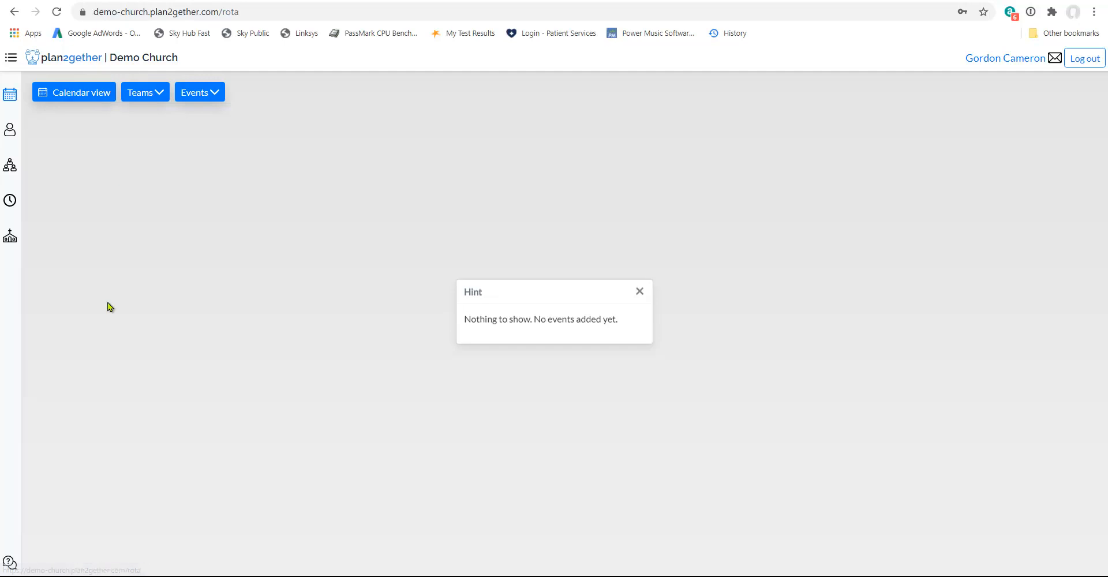
# Review the church's people list, its teams and the members and roles of the AV Team.
pyautogui.click(9, 130)
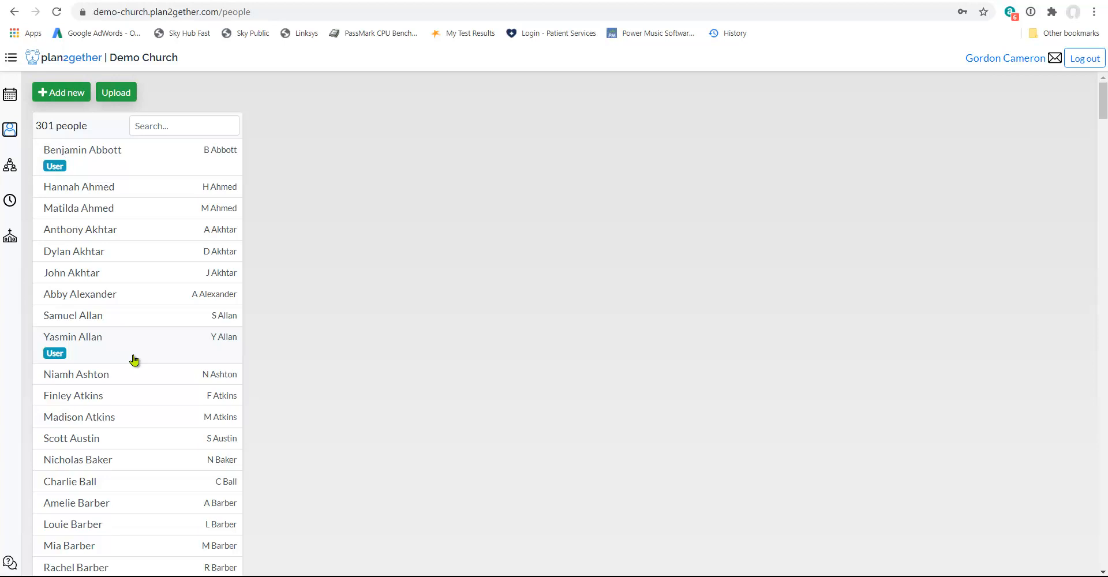
pyautogui.click(10, 167)
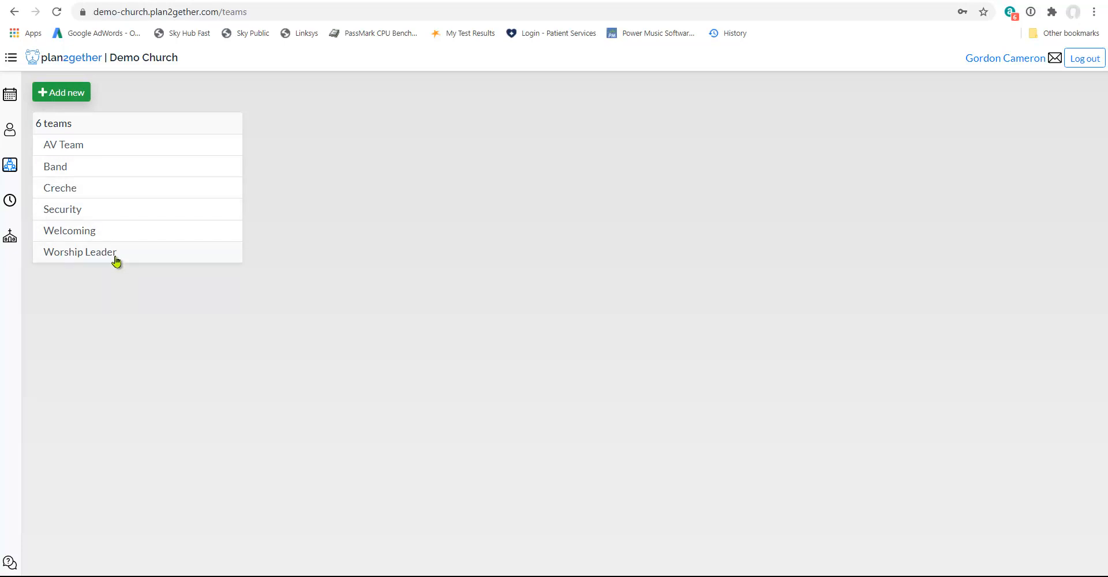
pyautogui.click(99, 148)
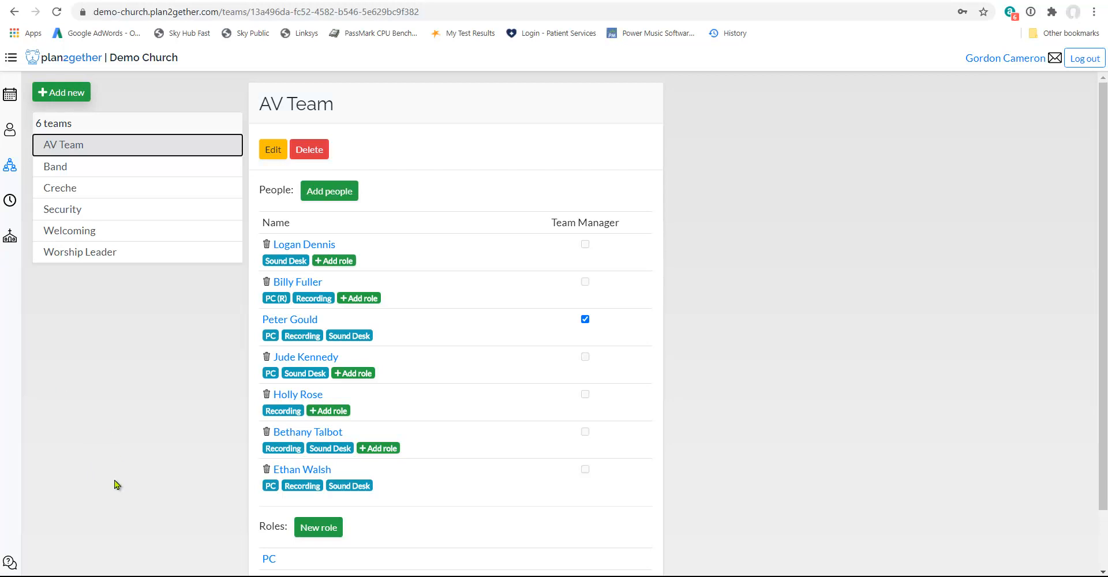
# Start a new recurring event template named Sunday Morning with a start time of 11:00.
pyautogui.click(11, 201)
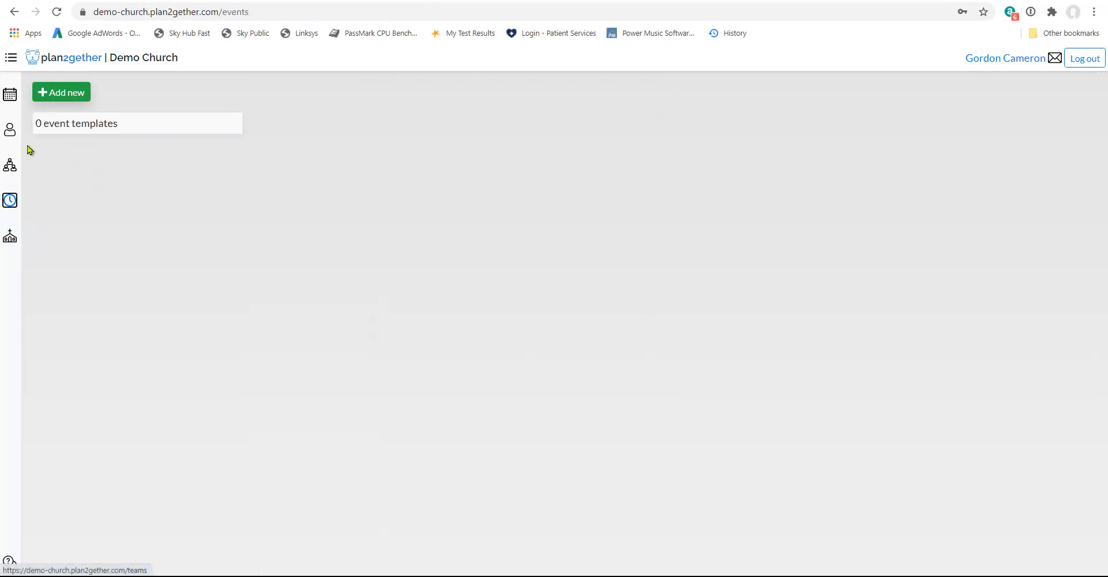
pyautogui.click(66, 93)
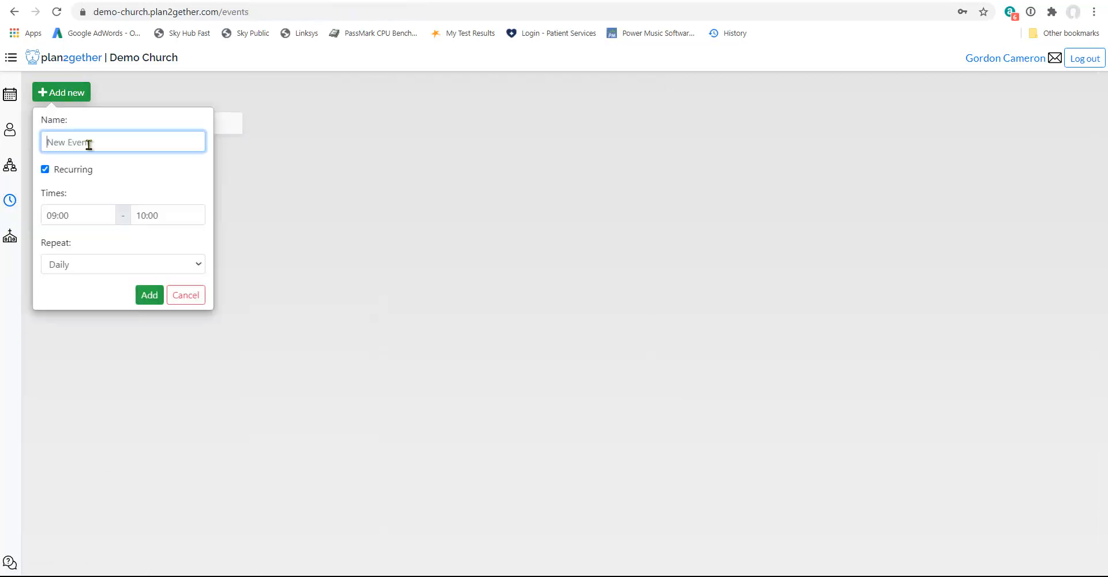
pyautogui.write('Sunday Morning')
pyautogui.click(86, 216)
pyautogui.scroll(-3, 99, 128)
pyautogui.click(81, 189)
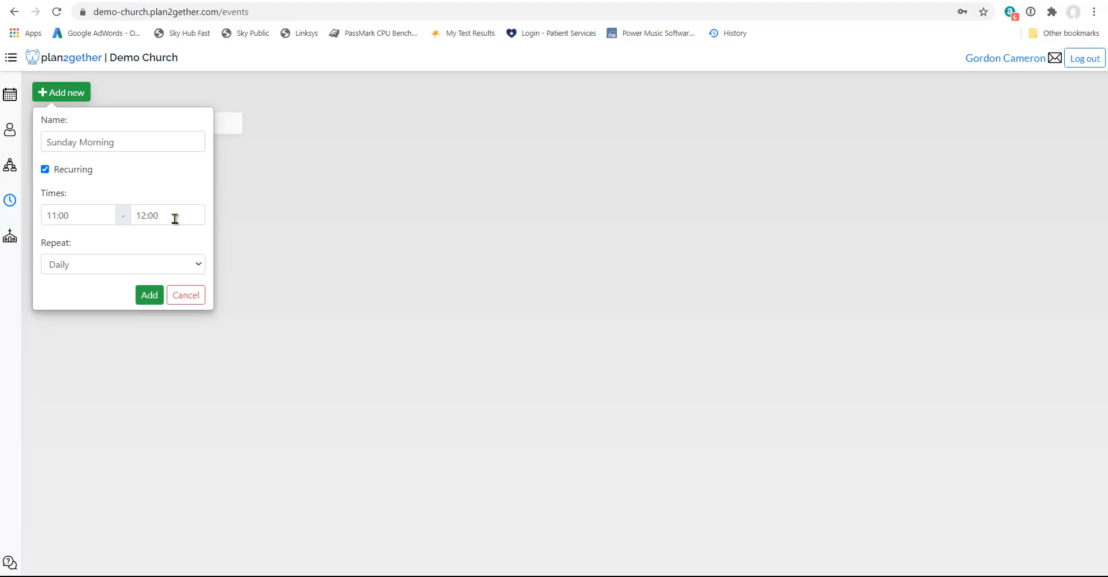
# Set the new event to repeat weekly on Sunday and add it.
pyautogui.click(203, 268)
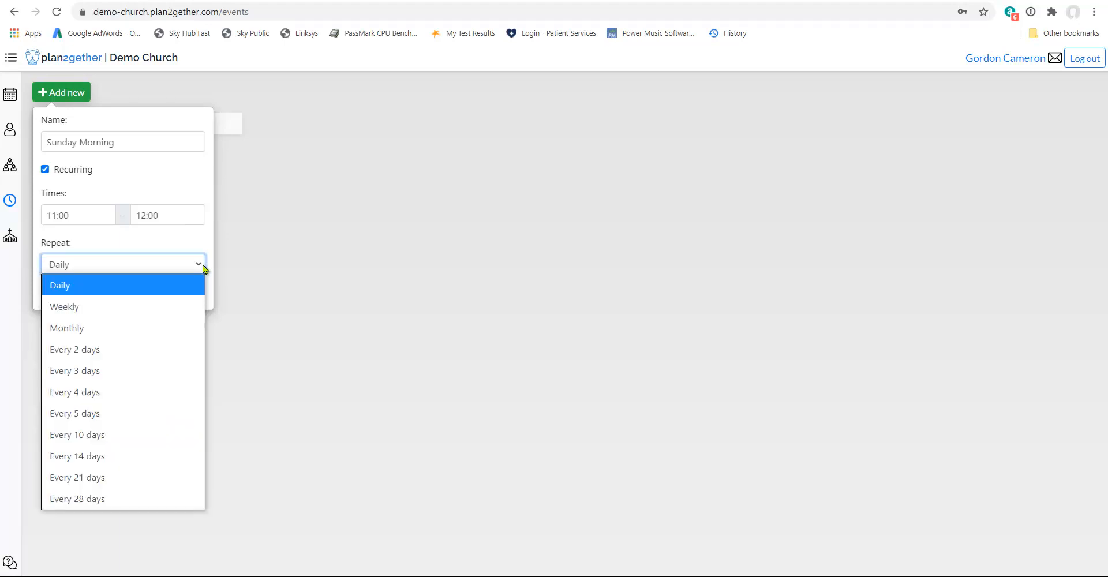
pyautogui.click(122, 306)
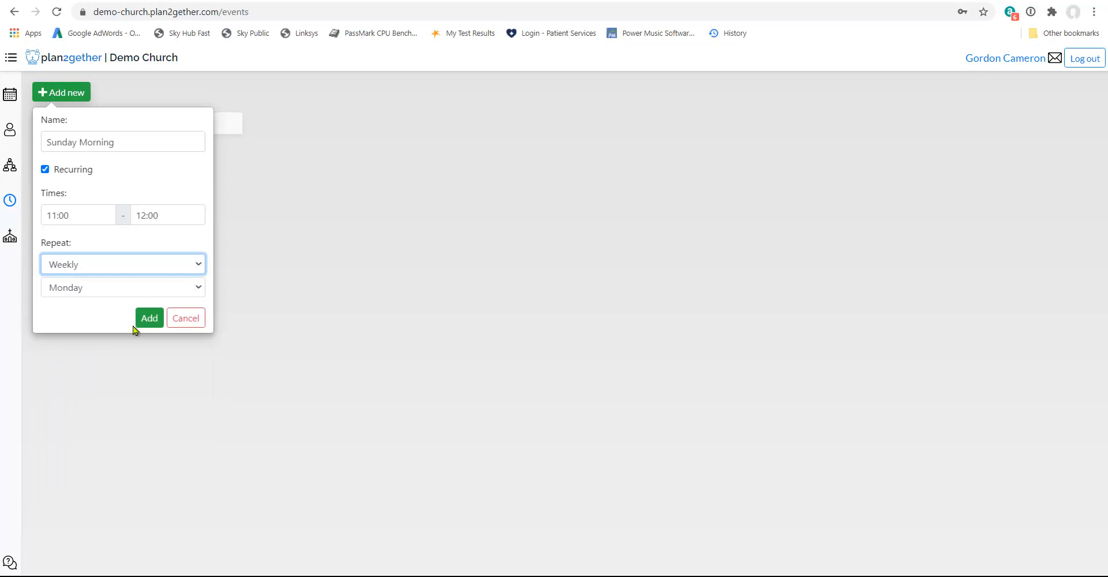
pyautogui.click(199, 290)
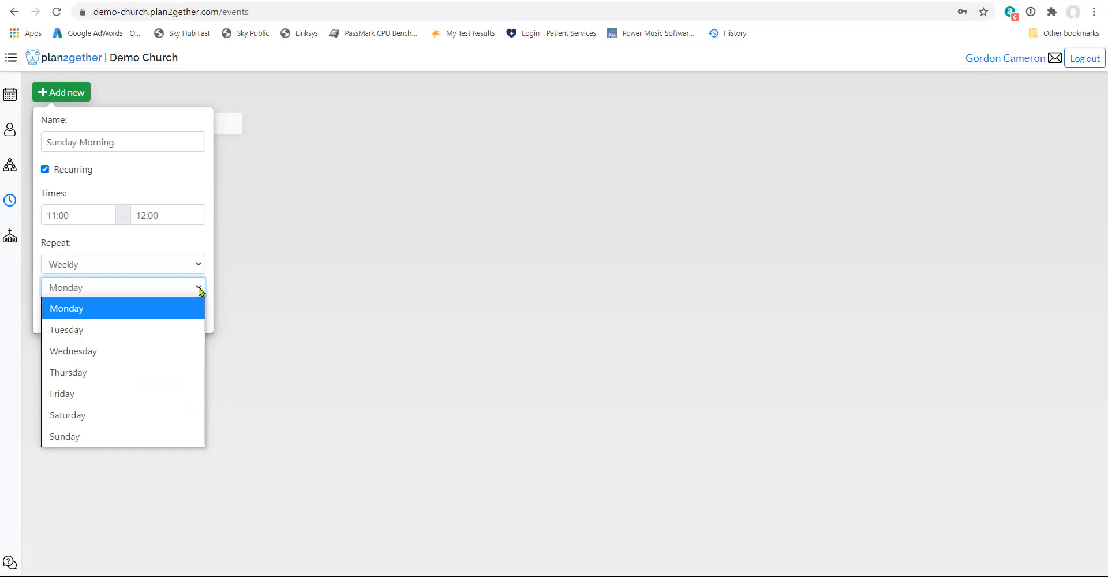
pyautogui.click(89, 438)
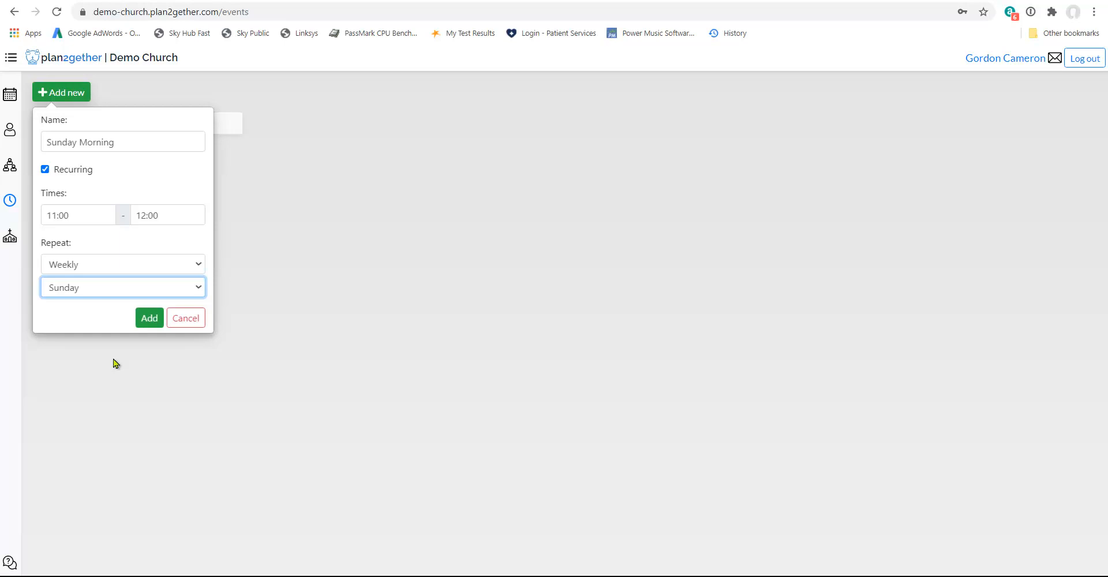
pyautogui.click(150, 319)
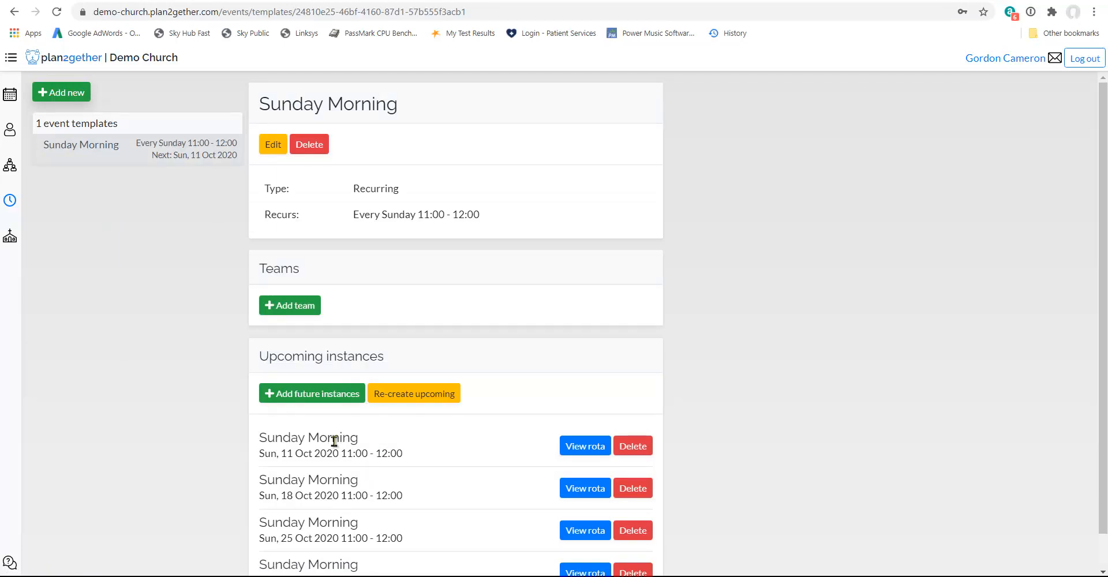
# Assign the AV Team and the Band to the Sunday Morning event template.
pyautogui.scroll(-1, 332, 441)
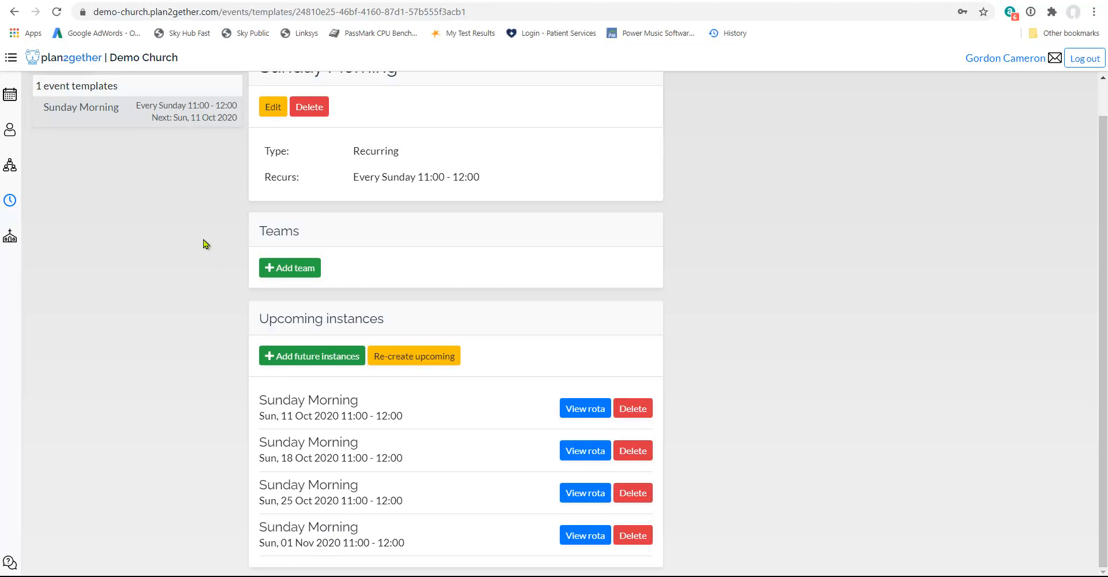
pyautogui.scroll(1, 206, 245)
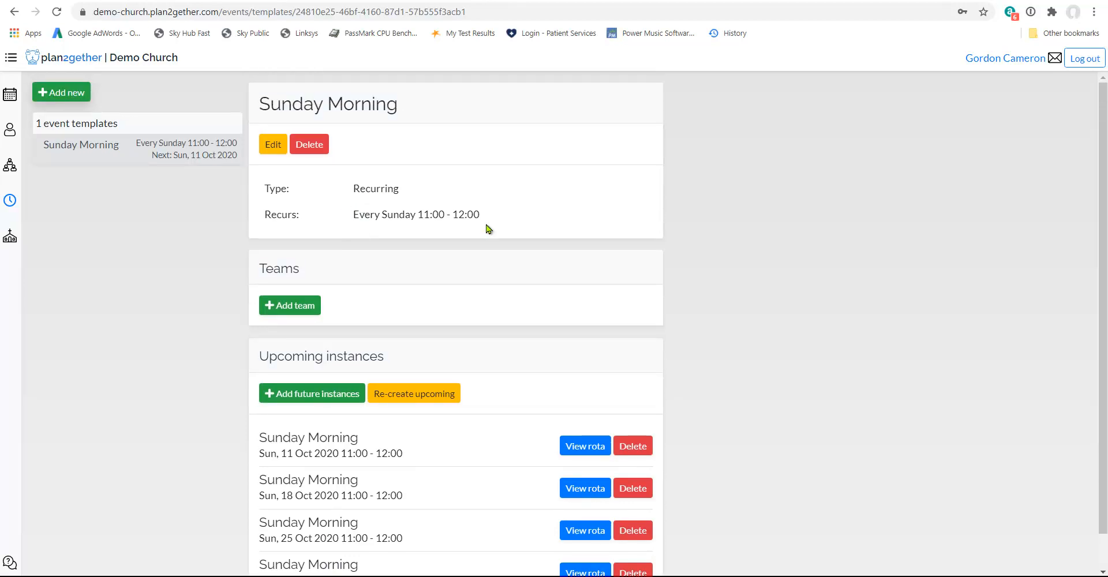
pyautogui.click(296, 311)
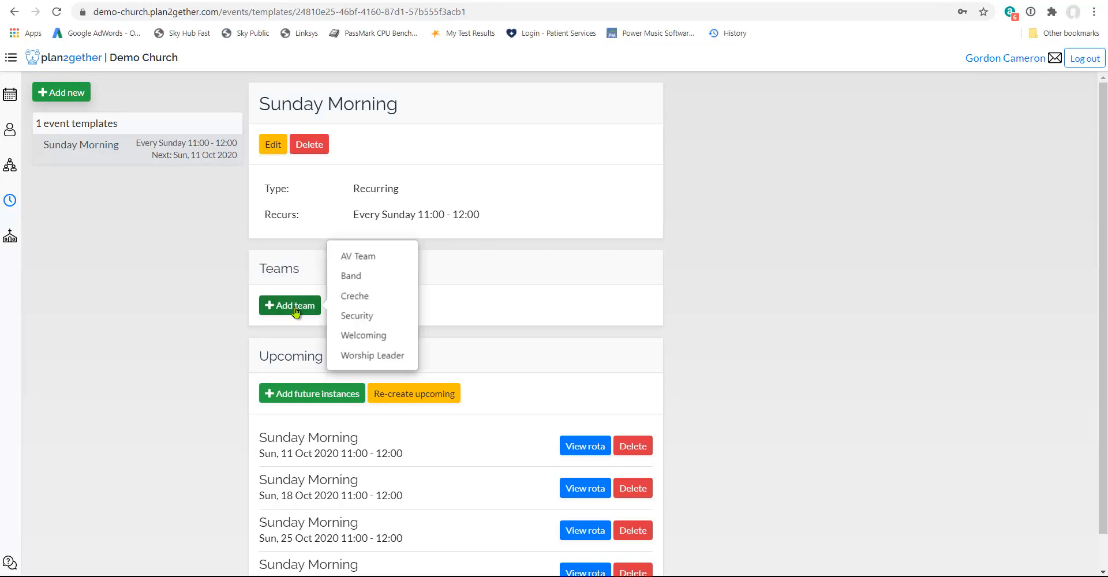
pyautogui.click(370, 261)
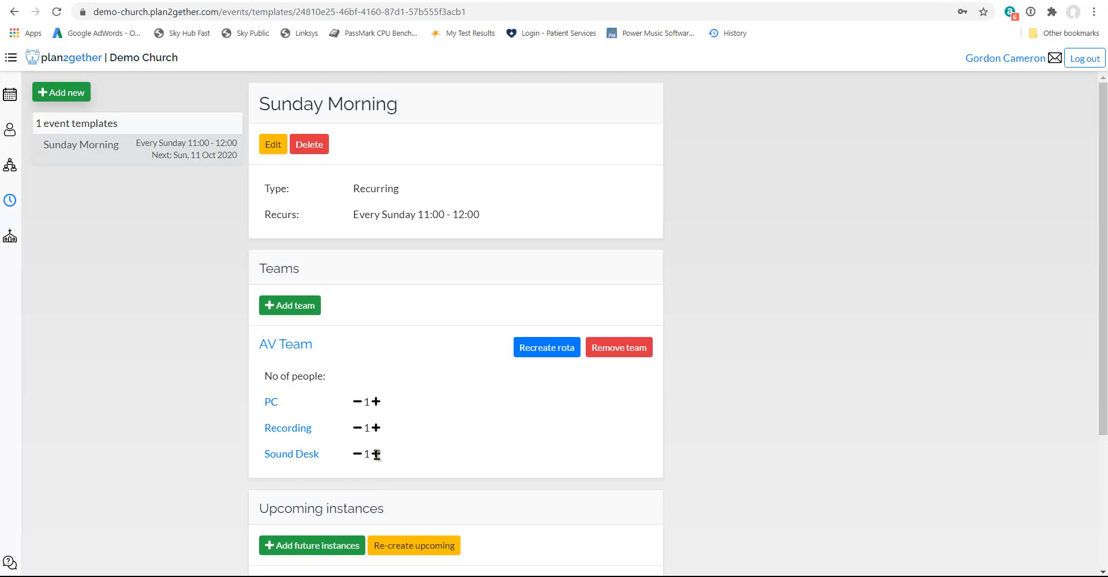
pyautogui.click(297, 305)
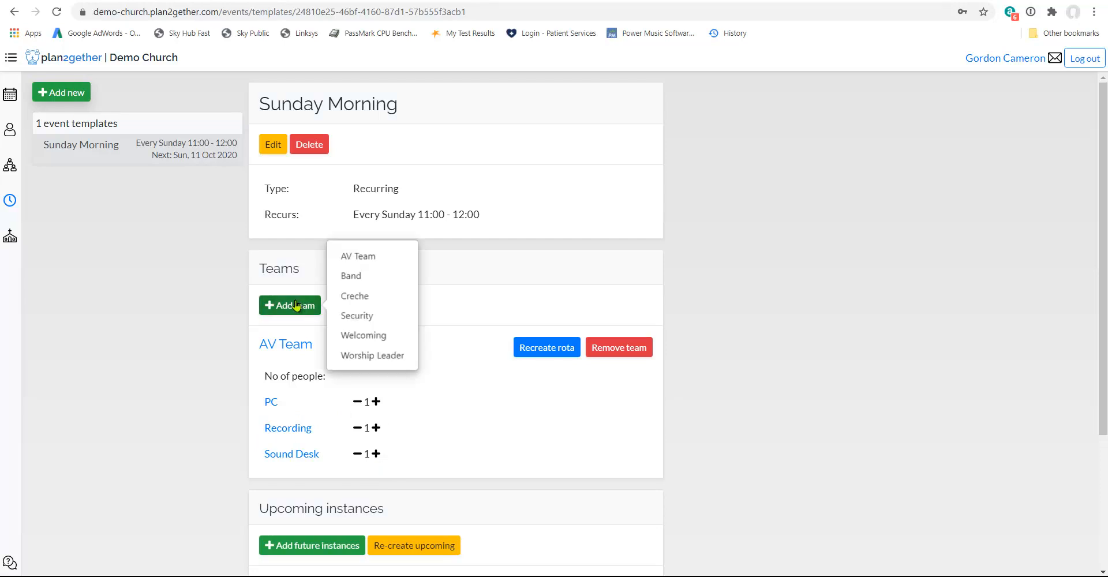
pyautogui.click(353, 276)
pyautogui.scroll(-1, 450, 430)
pyautogui.scroll(-4, 445, 423)
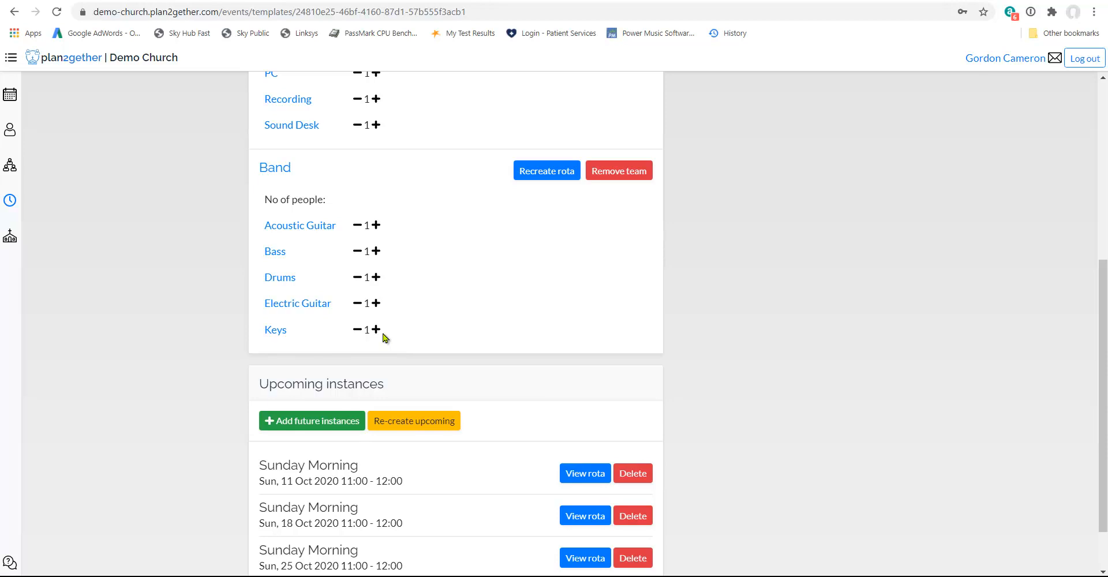
# Assign the Creche team to the Sunday Morning event template.
pyautogui.scroll(6, 384, 337)
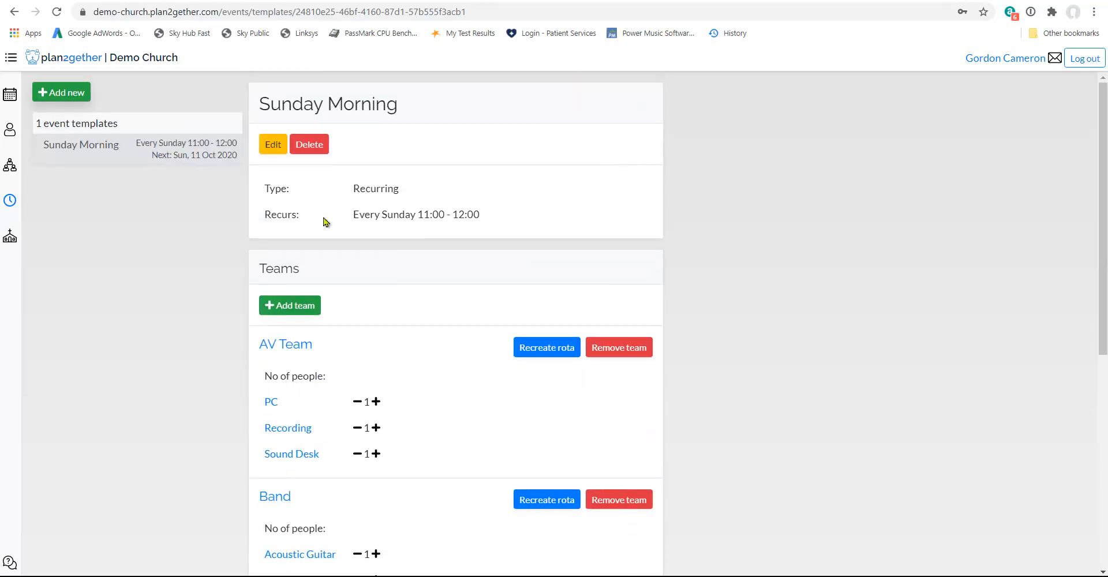
pyautogui.click(281, 309)
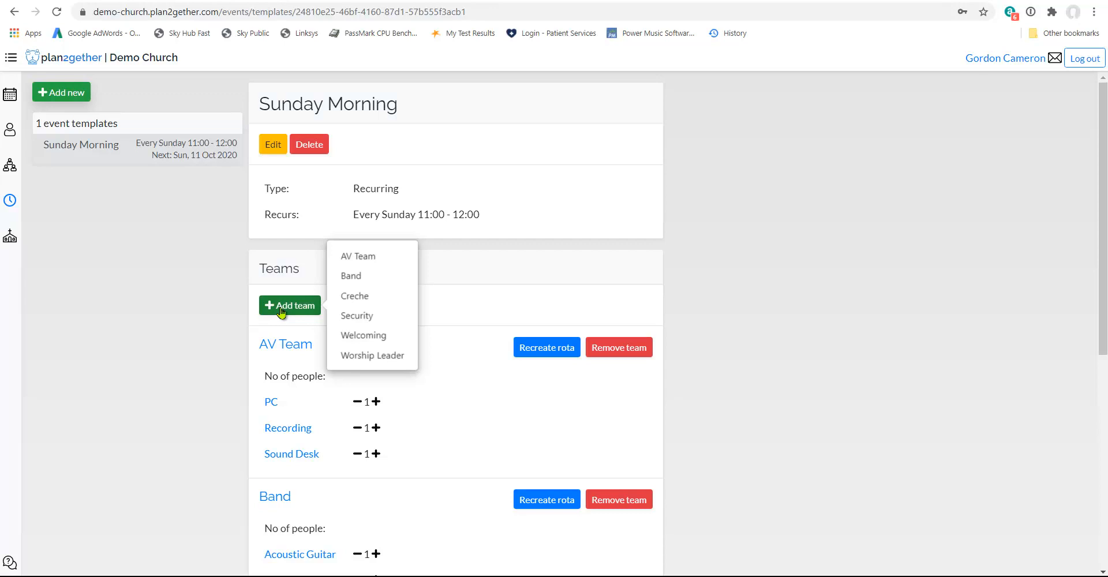
pyautogui.click(371, 298)
# Set the Creche team's Helper role to 2 people and recreate the Creche rota for all future instances.
pyautogui.scroll(-3, 427, 450)
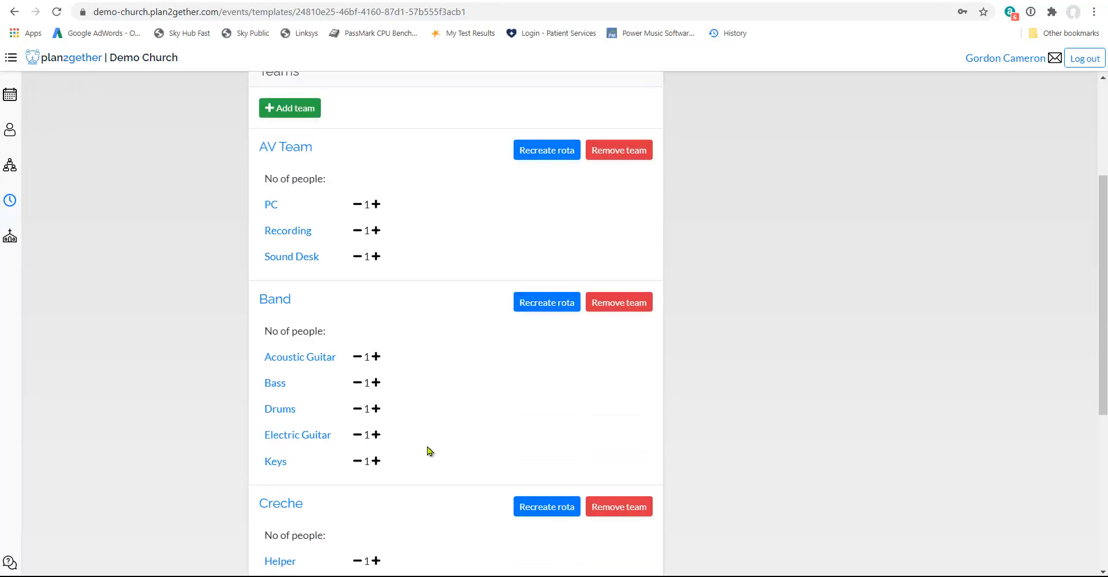
pyautogui.scroll(-3, 428, 451)
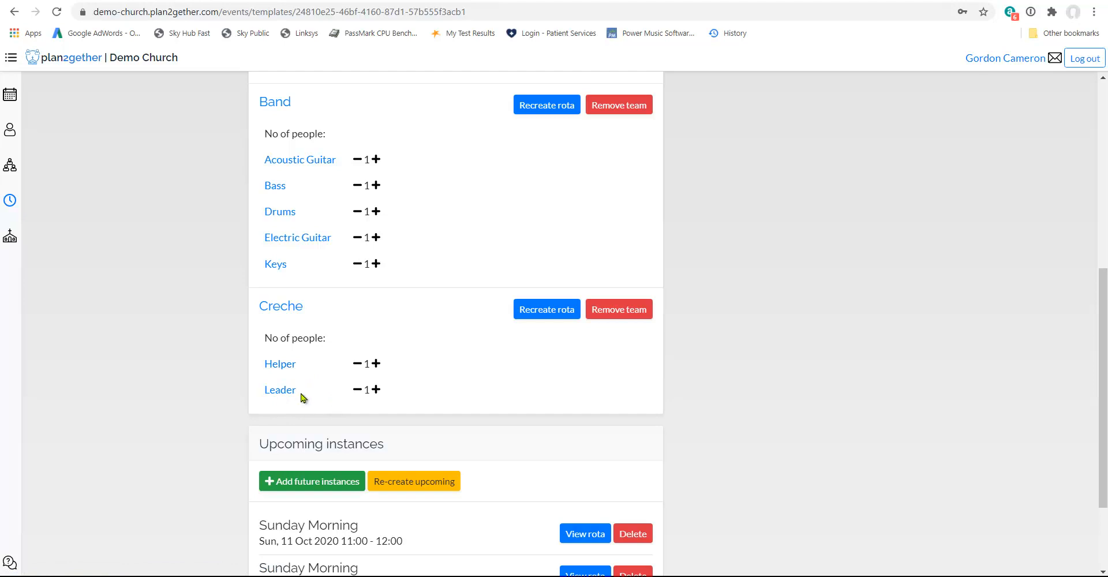
pyautogui.click(376, 364)
pyautogui.click(554, 306)
pyautogui.click(627, 343)
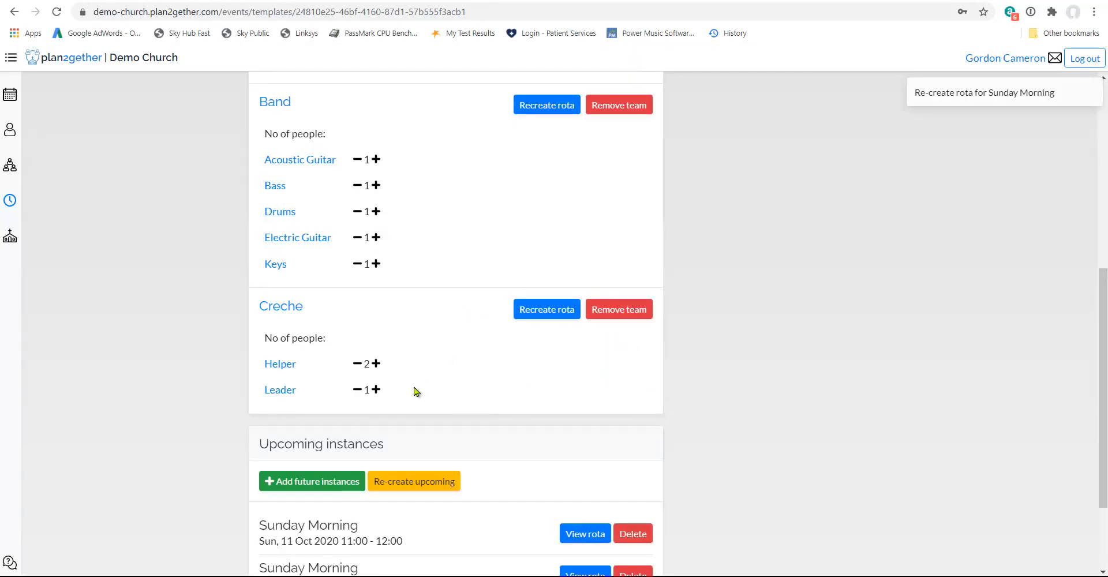
# Assign the Security team to the Sunday Morning event template.
pyautogui.scroll(7, 416, 391)
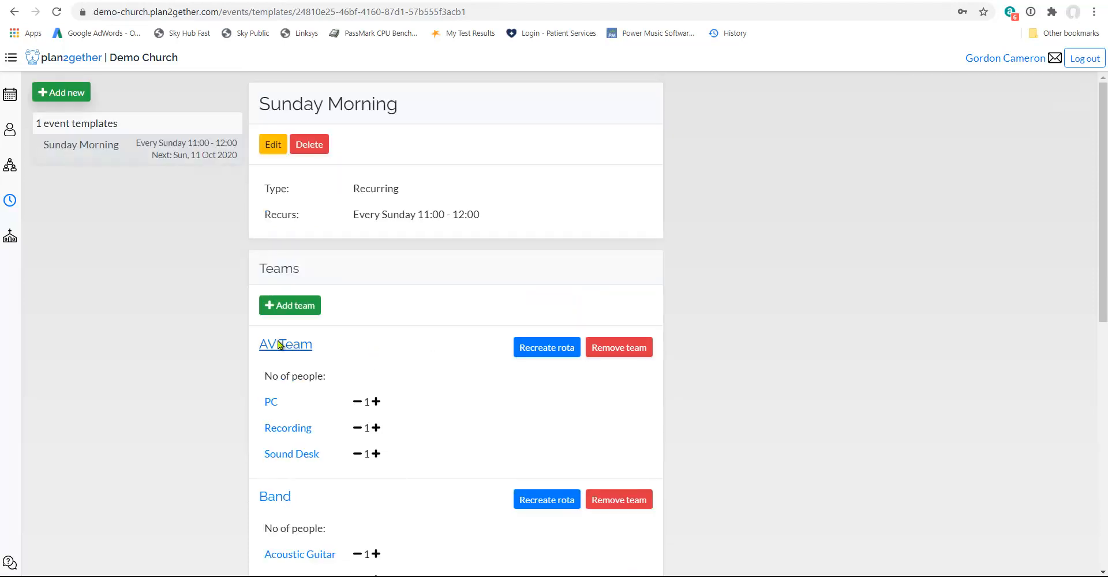
pyautogui.click(292, 305)
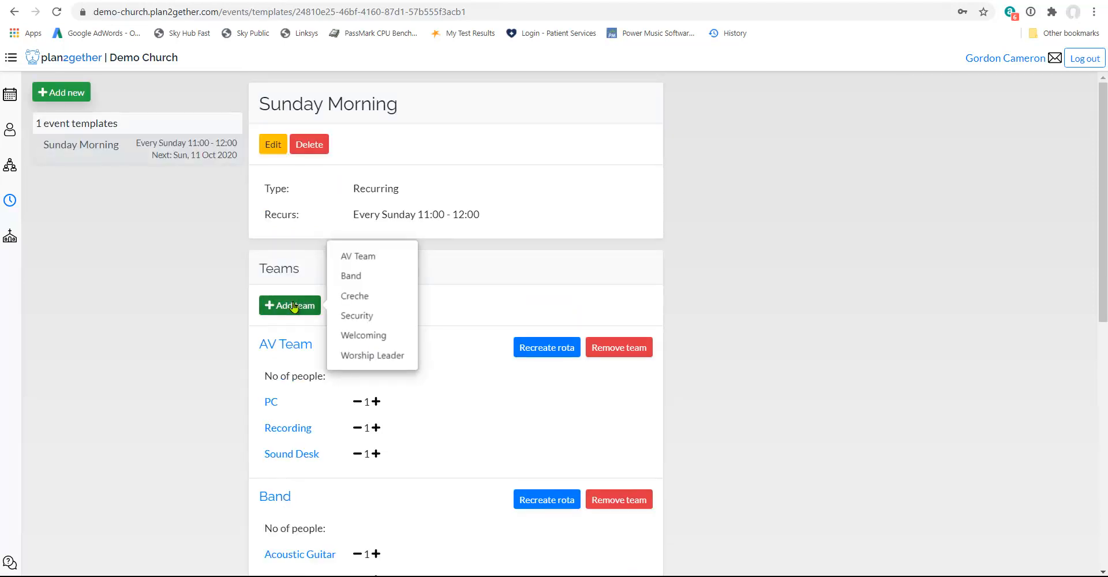
pyautogui.click(369, 317)
# Set the Security role to 3 people and recreate the Security rota for all future instances.
pyautogui.scroll(-2, 438, 375)
pyautogui.scroll(-7, 439, 378)
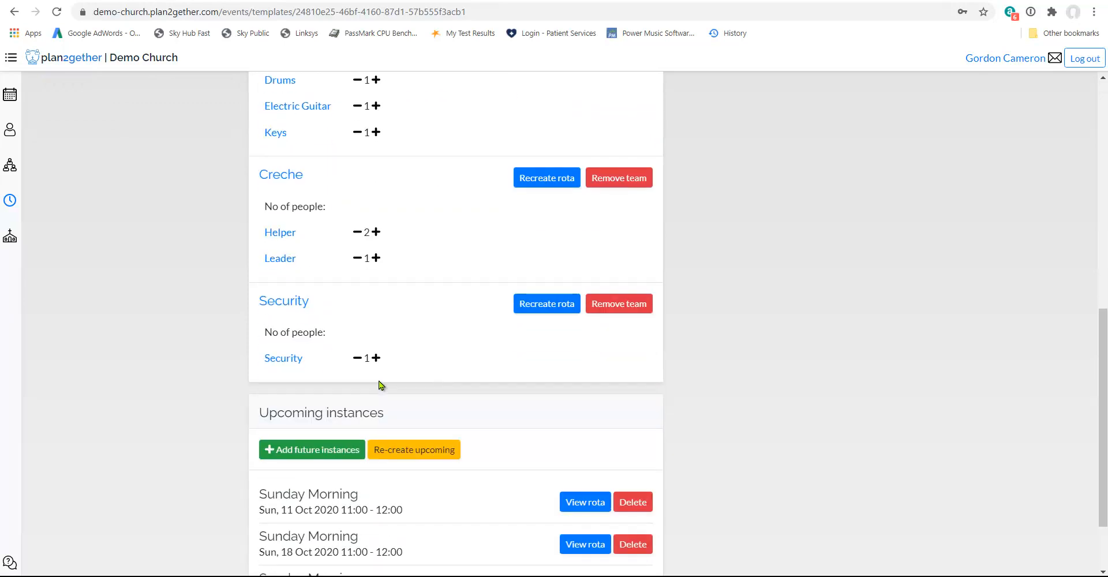
pyautogui.click(377, 358)
pyautogui.click(377, 358)
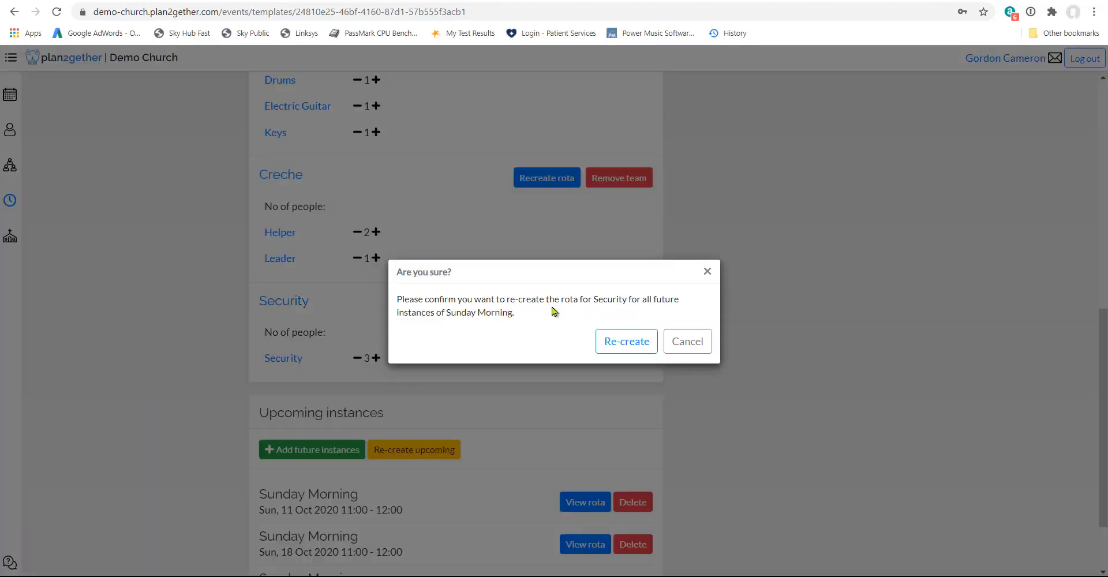
pyautogui.click(628, 345)
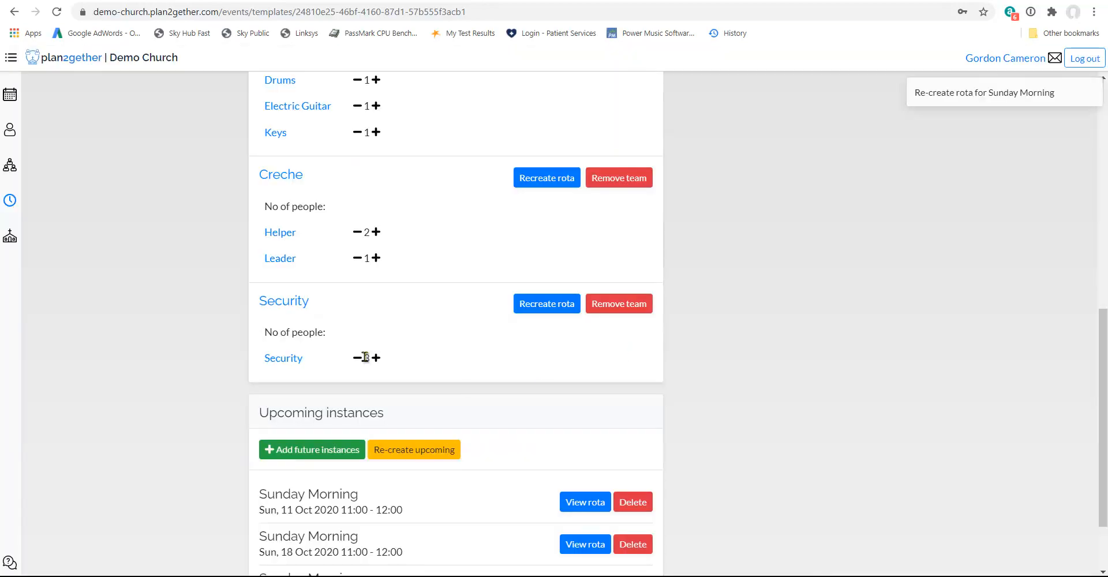
# Assign the Welcoming team to the Sunday Morning event template.
pyautogui.scroll(9, 380, 297)
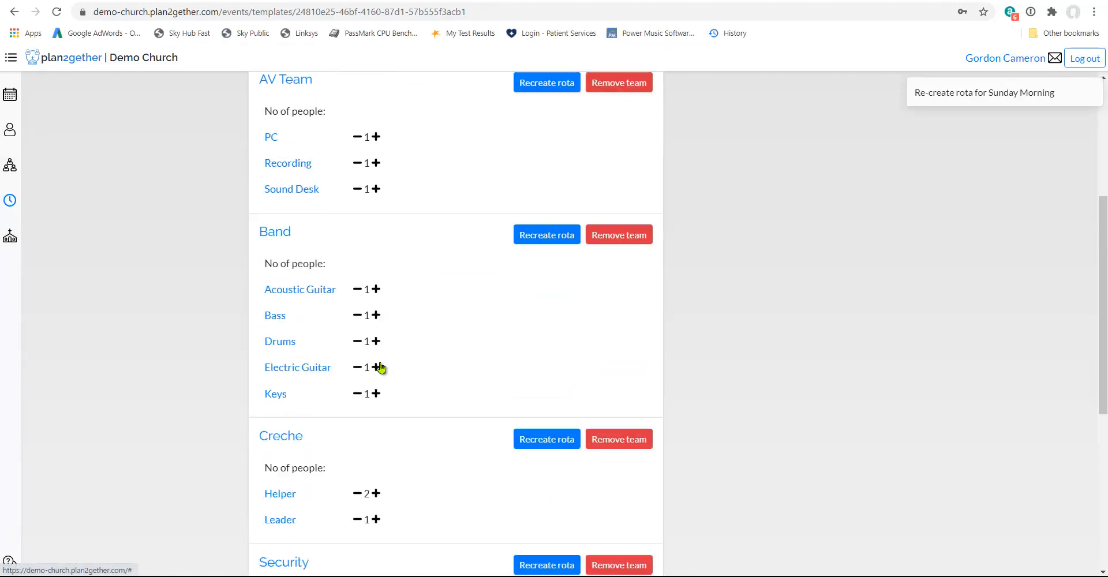
pyautogui.click(311, 310)
pyautogui.click(380, 341)
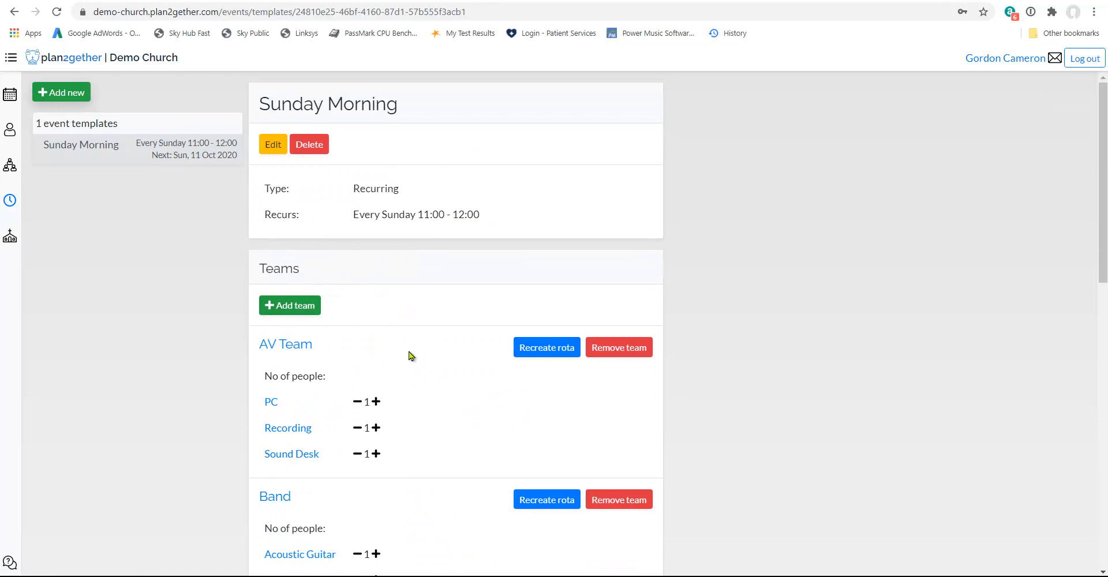
# Set the Welcoming role to 2 people and recreate the Welcoming rota for all future instances.
pyautogui.scroll(-9, 445, 393)
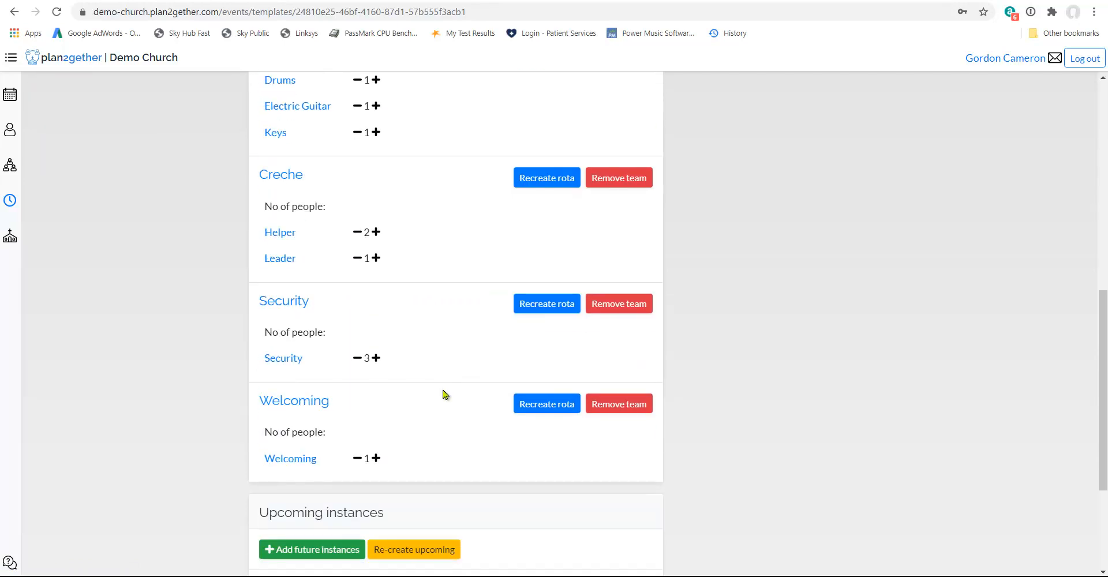
pyautogui.click(376, 458)
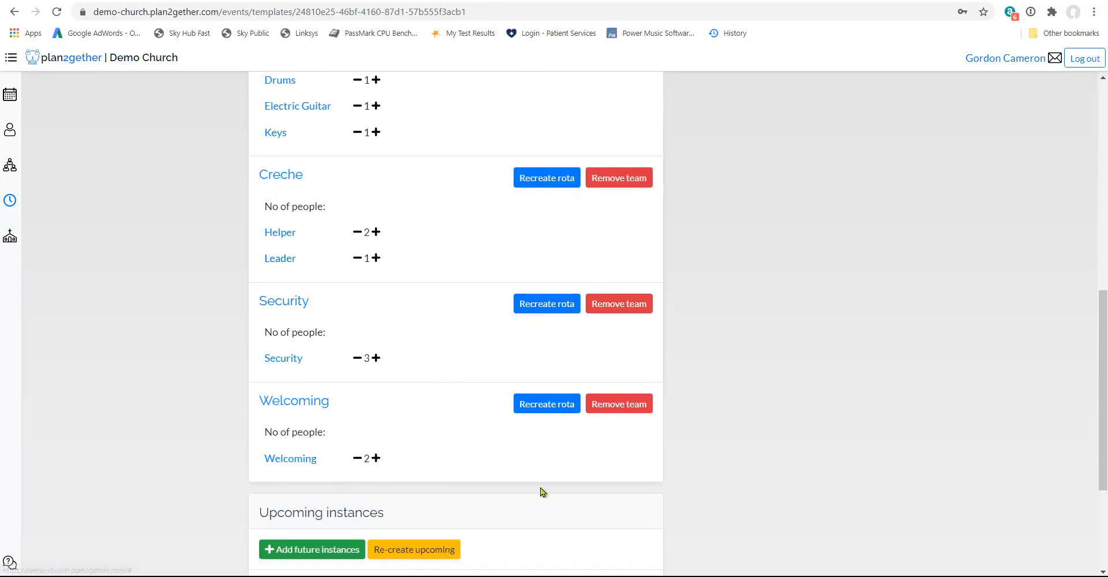
pyautogui.click(549, 406)
pyautogui.click(603, 348)
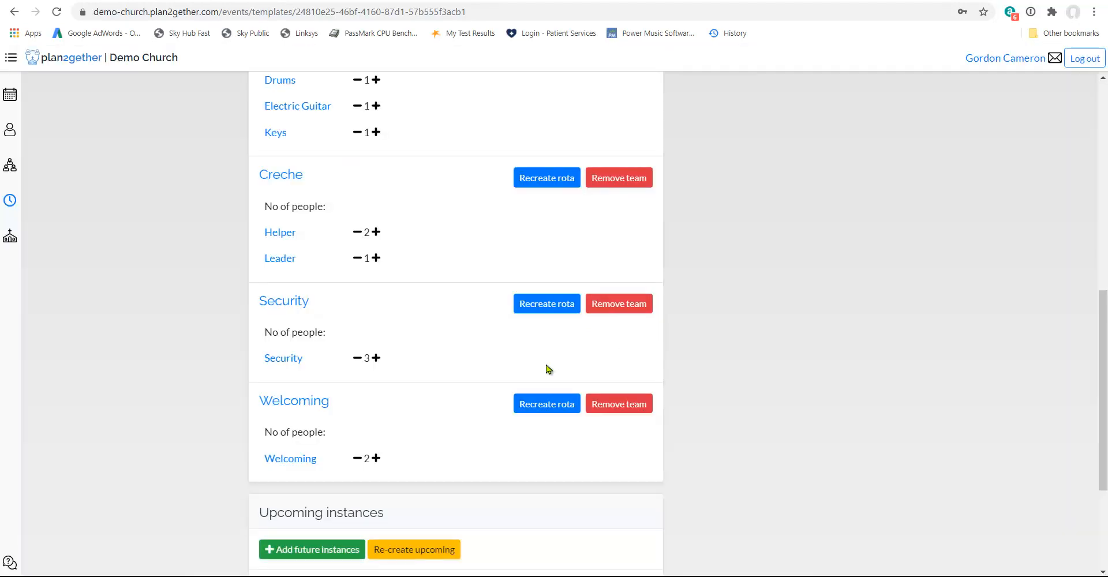
# Assign the Worship Leader team to the Sunday Morning event template.
pyautogui.scroll(9, 387, 384)
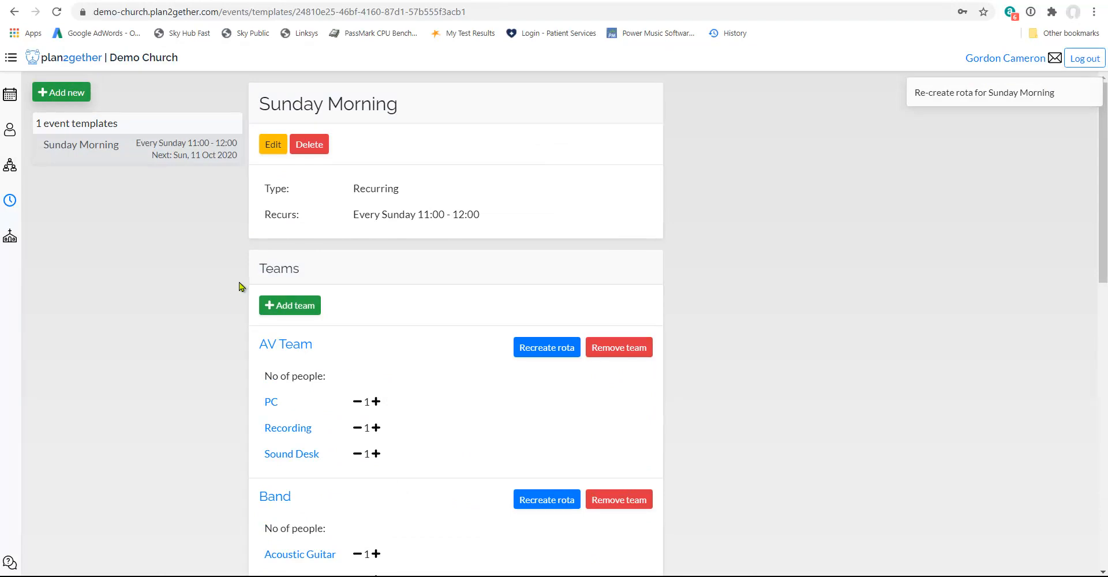
pyautogui.click(294, 307)
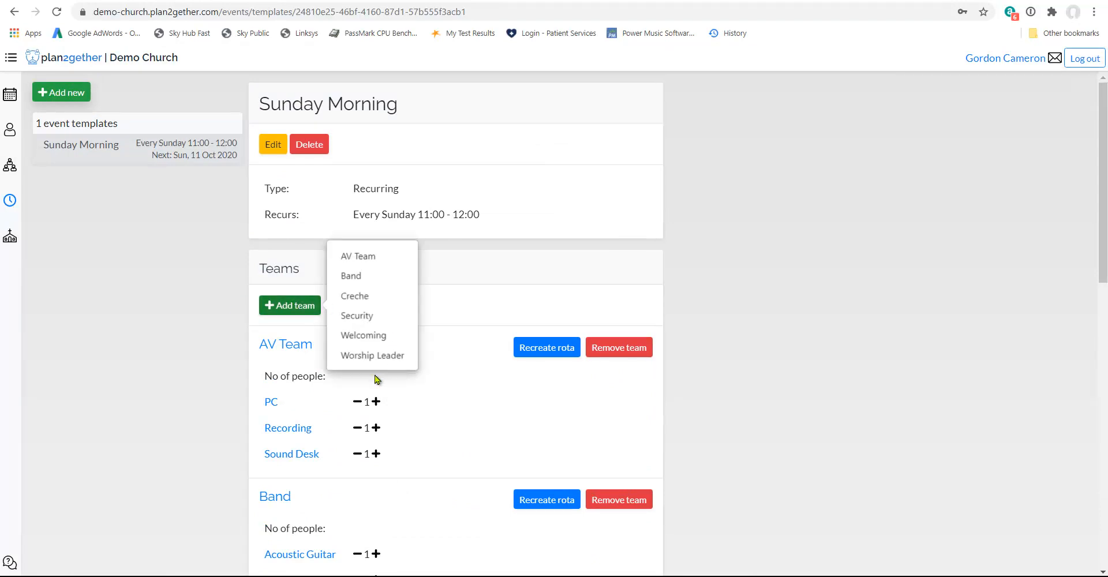
pyautogui.click(373, 355)
pyautogui.scroll(-12, 437, 374)
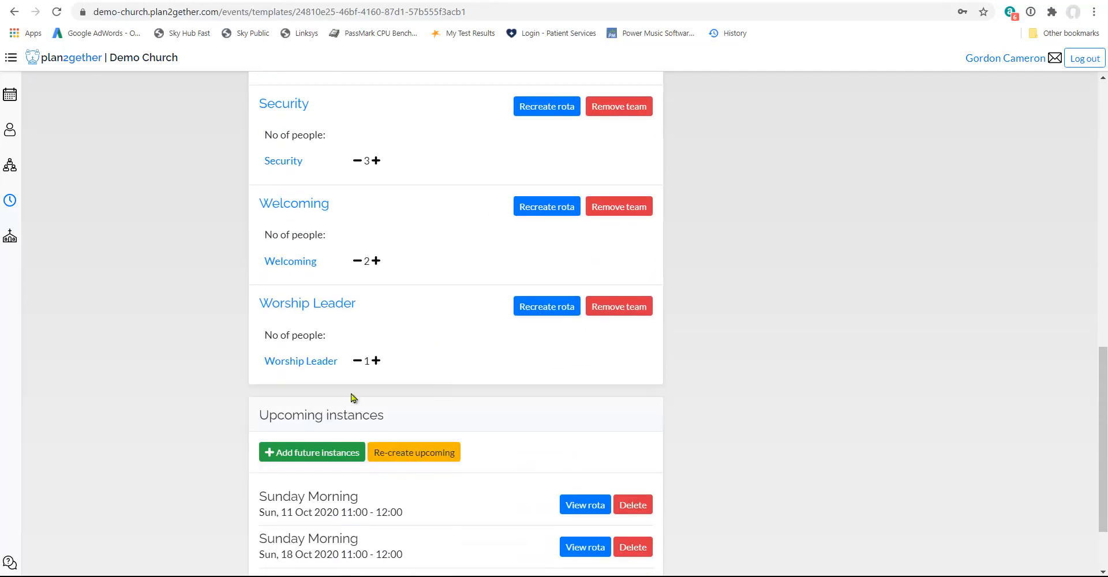
# Review the assigned teams and the number of people per role in the Sunday Morning event template.
pyautogui.scroll(3, 420, 344)
pyautogui.scroll(5, 420, 344)
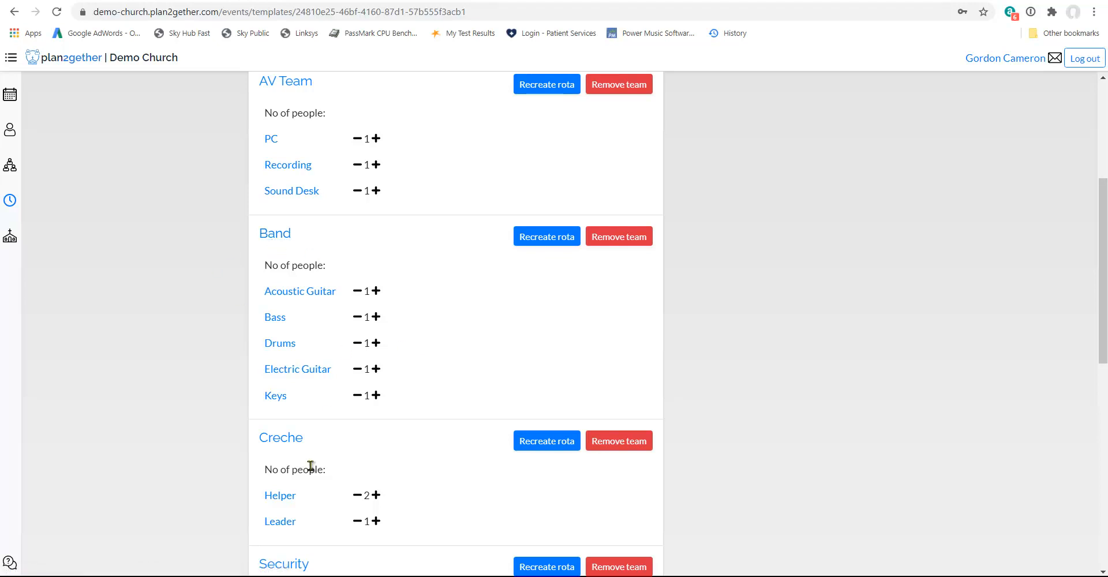
pyautogui.click(357, 370)
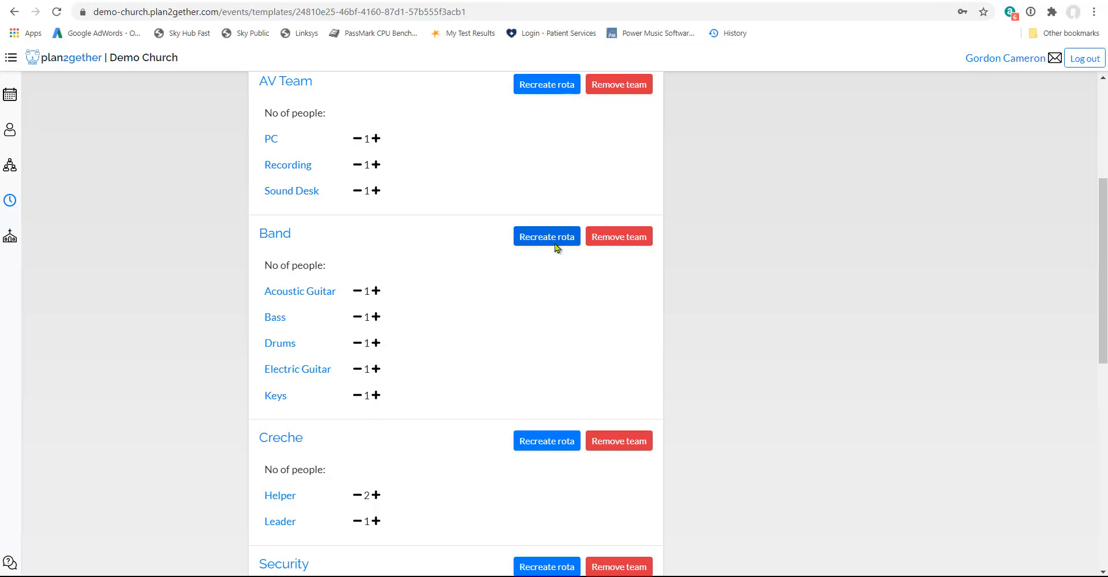
pyautogui.scroll(5, 1065, 530)
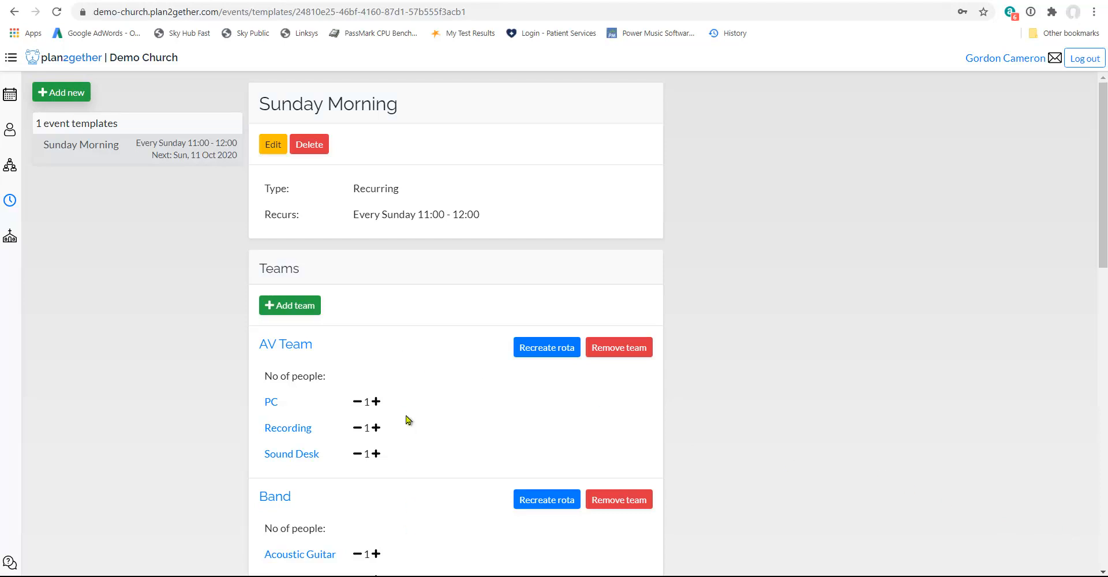
pyautogui.scroll(-7, 408, 420)
pyautogui.scroll(-1, 408, 419)
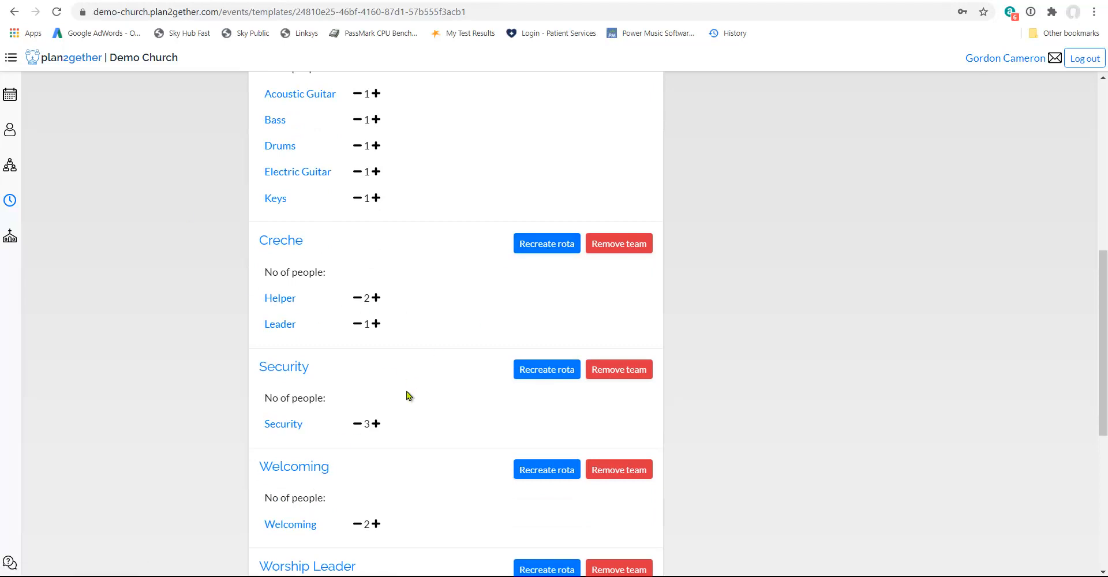
# Open the rota and examine the team assignments across the upcoming Sunday Morning events.
pyautogui.click(12, 96)
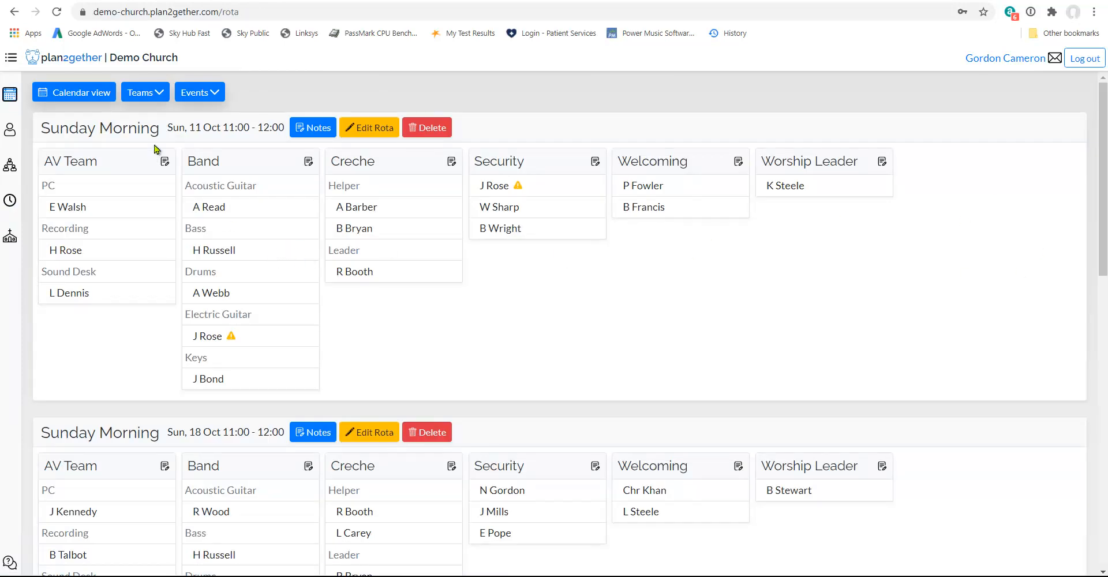
pyautogui.scroll(-11, 453, 481)
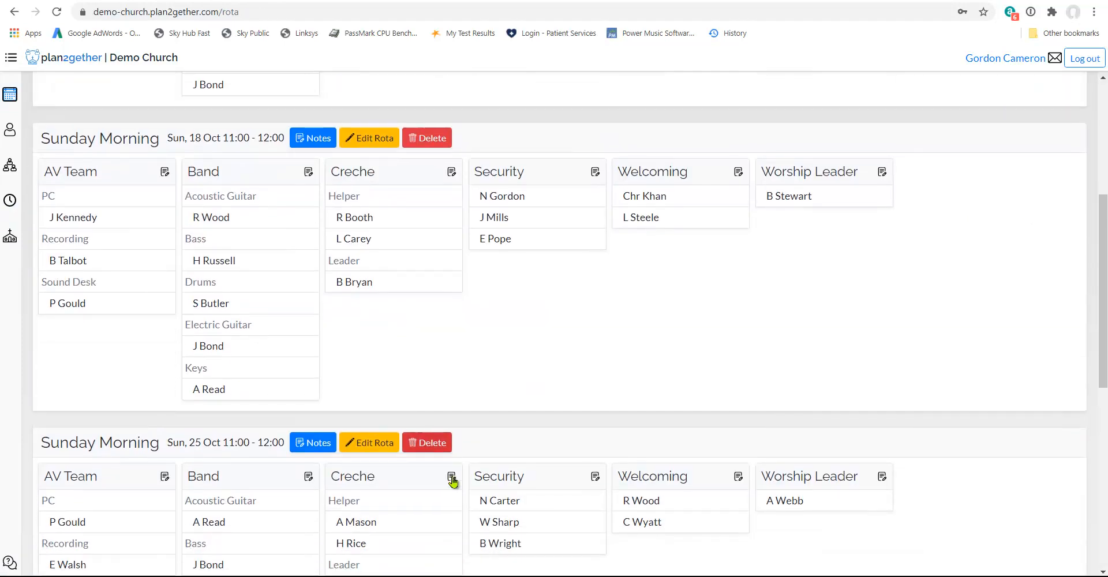
pyautogui.scroll(-2, 453, 482)
pyautogui.scroll(8, 453, 482)
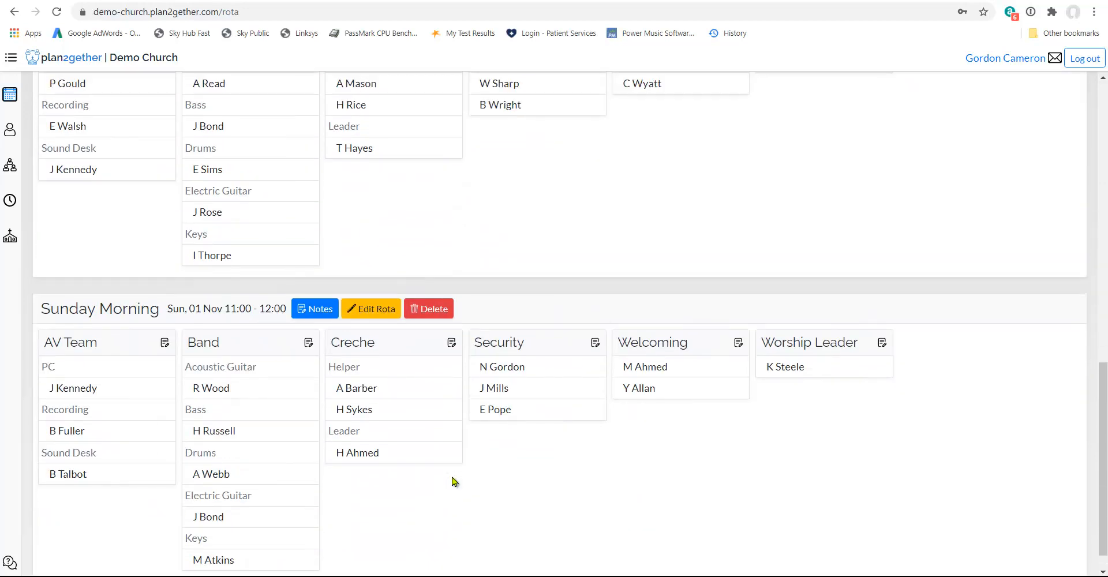
pyautogui.scroll(5, 453, 482)
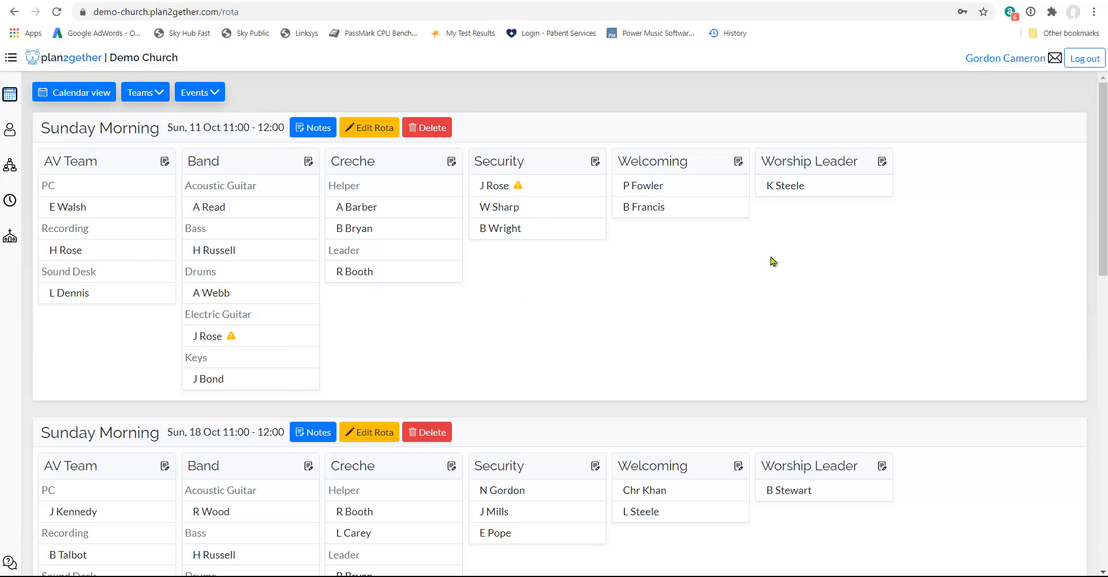
pyautogui.moveTo(522, 191)
# Start a new event template named Coffee Morning, make it non-recurring and set its date to 2020-10-31.
pyautogui.click(10, 200)
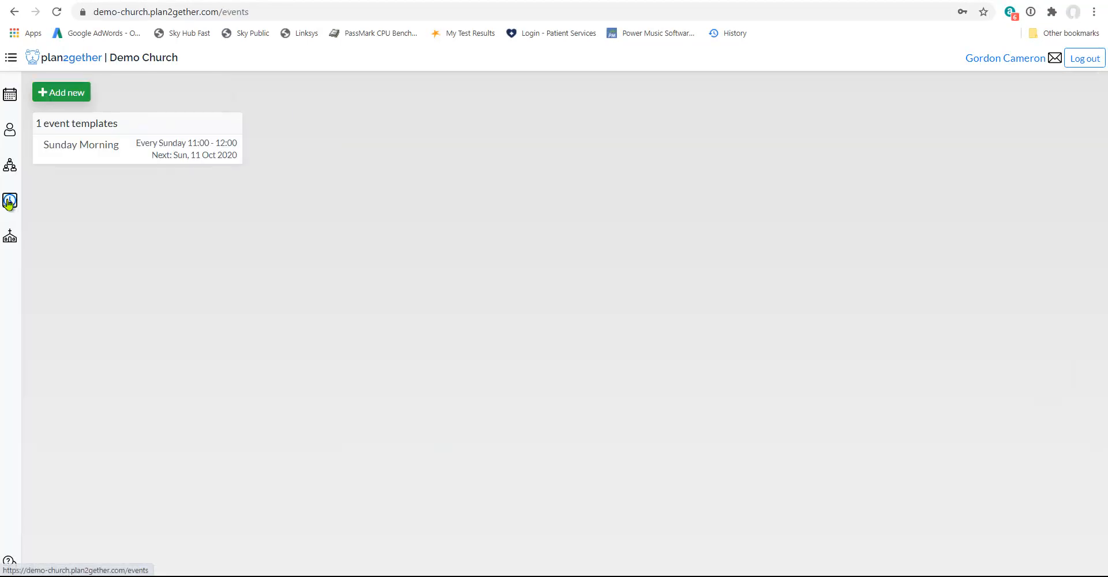
pyautogui.click(63, 94)
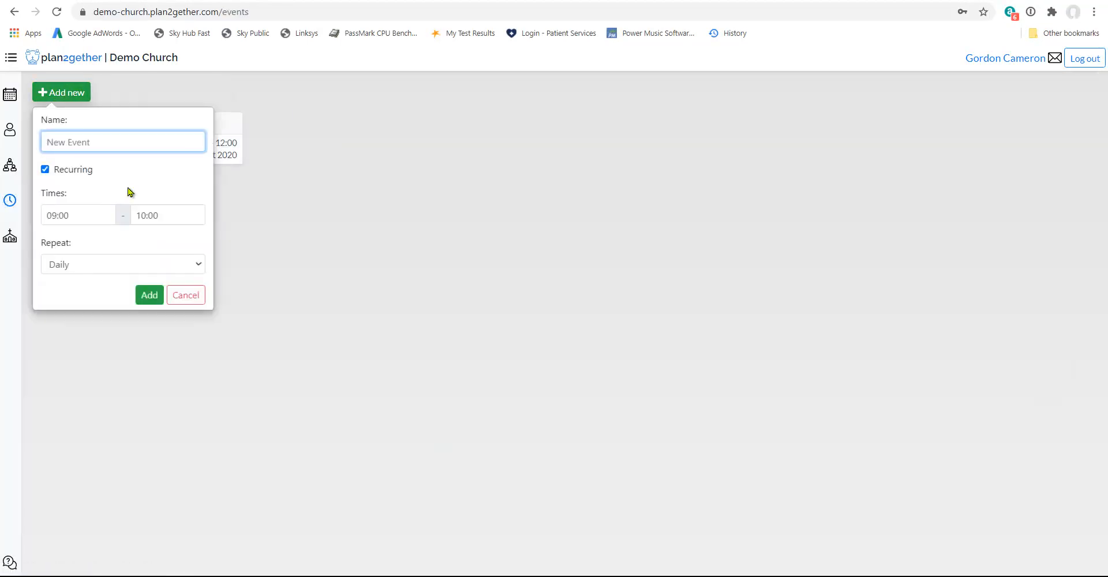
pyautogui.write('Coffee Morning')
pyautogui.click(158, 174)
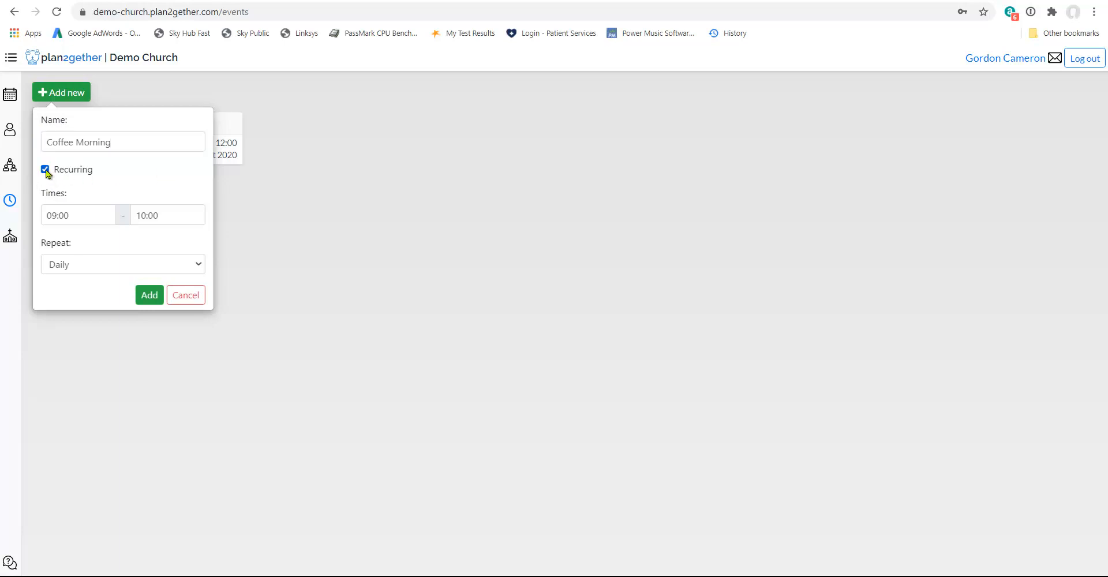
pyautogui.click(45, 169)
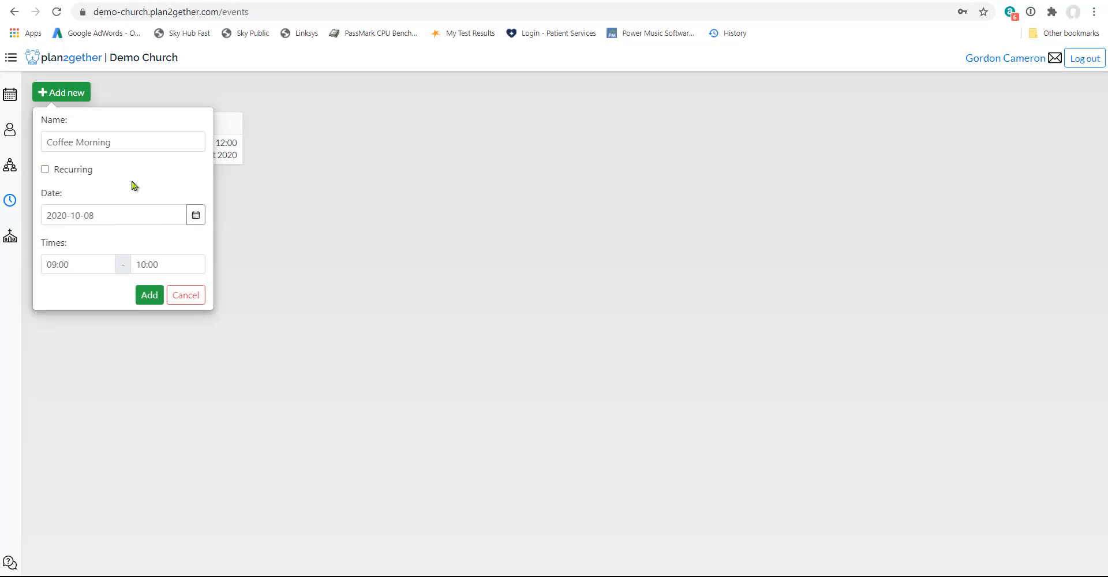
pyautogui.click(195, 219)
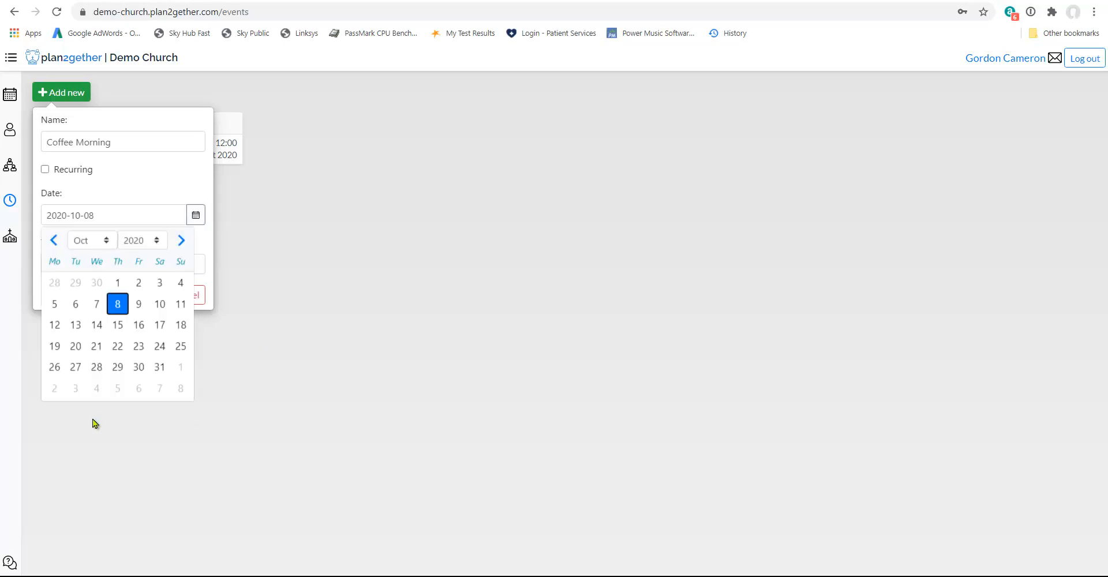
pyautogui.click(160, 368)
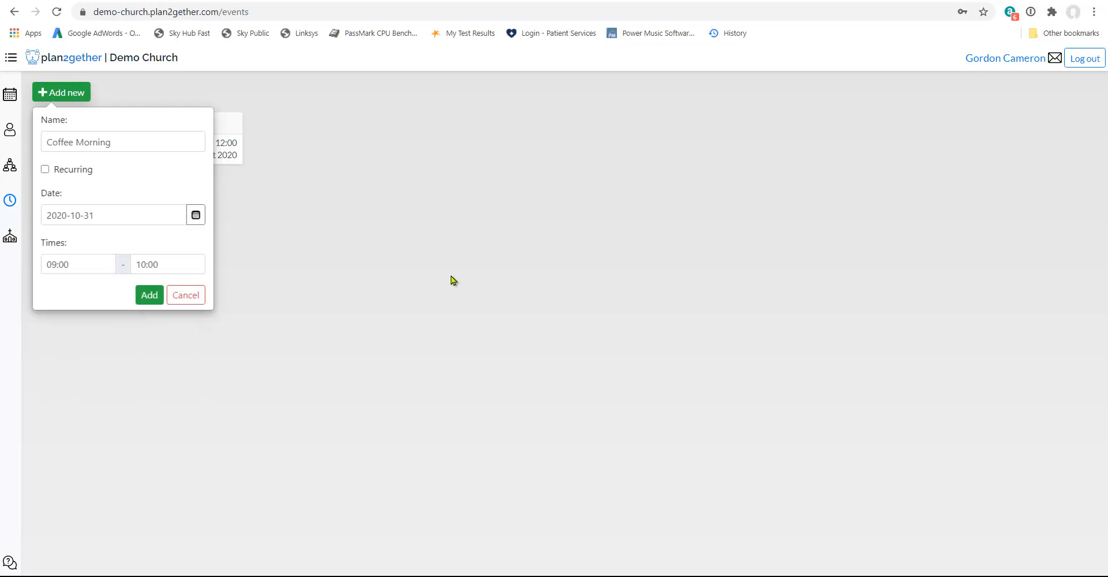
# Set the Coffee Morning times to 10:00 - 12:00 and add the event template.
pyautogui.click(106, 264)
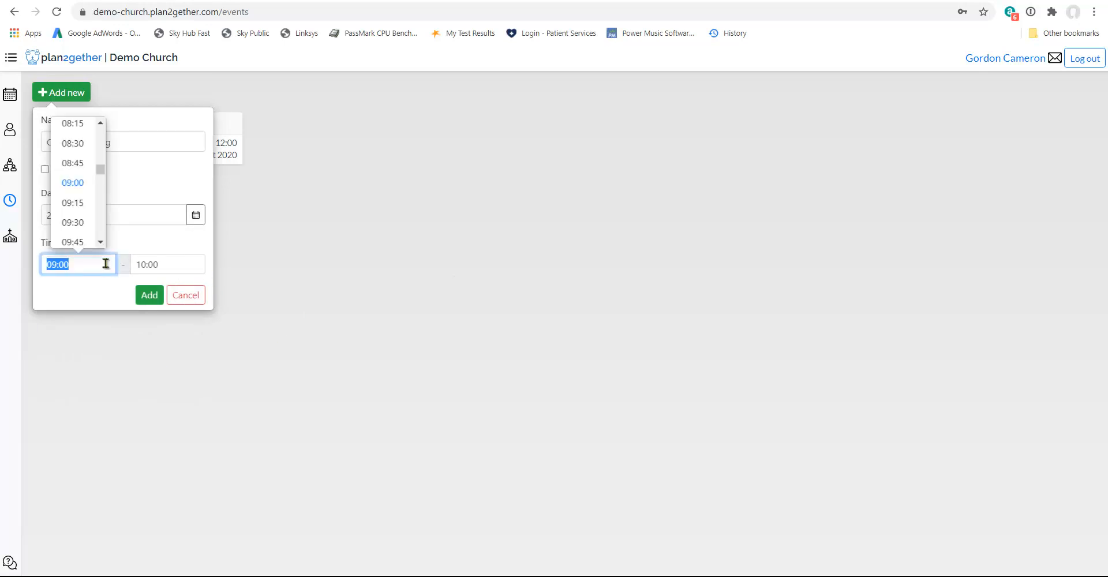
pyautogui.scroll(-1, 87, 218)
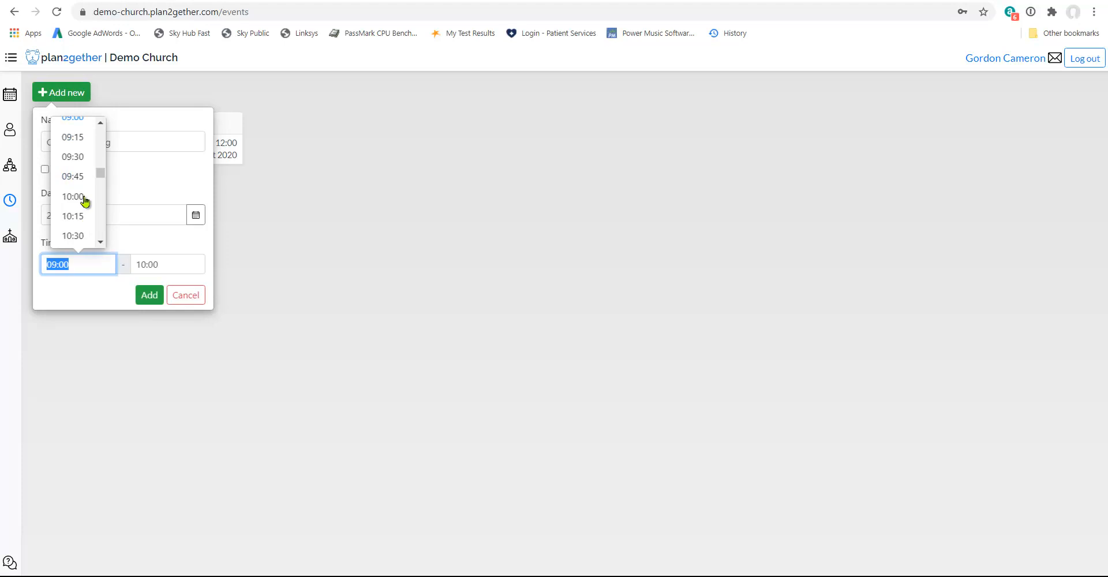
pyautogui.click(84, 197)
pyautogui.click(182, 260)
pyautogui.scroll(-3, 177, 230)
pyautogui.click(175, 218)
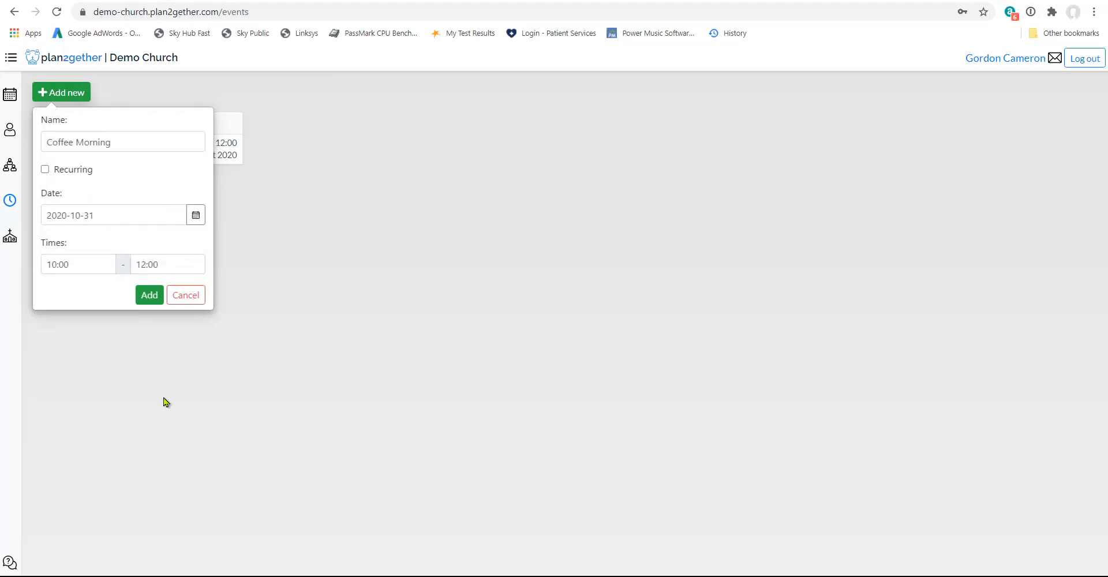
pyautogui.click(147, 296)
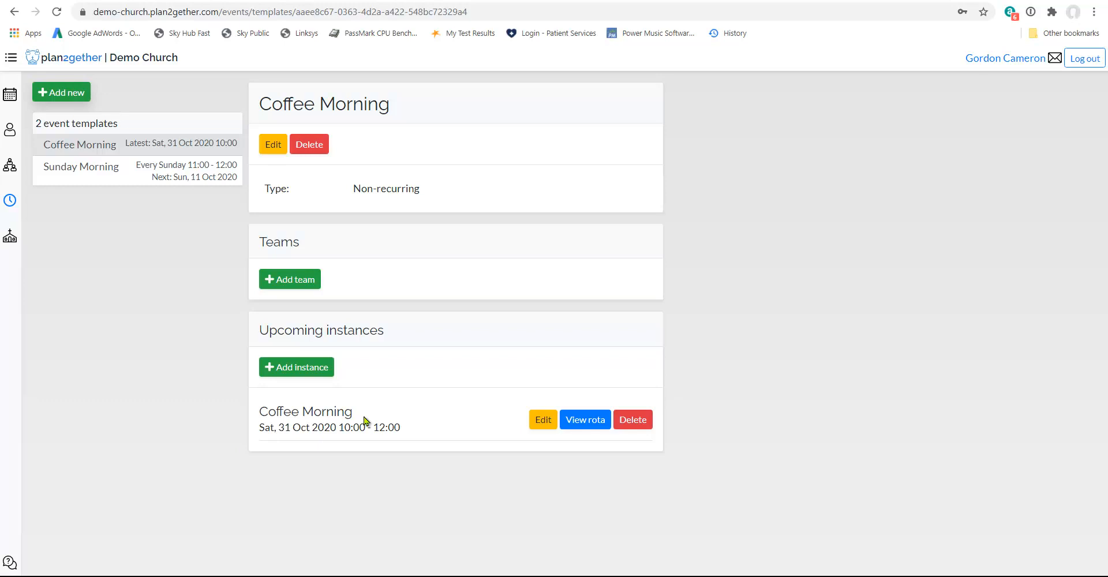
# Assign the Security team to Coffee Morning with 3 people and recreate its rota for all future instances.
pyautogui.click(291, 282)
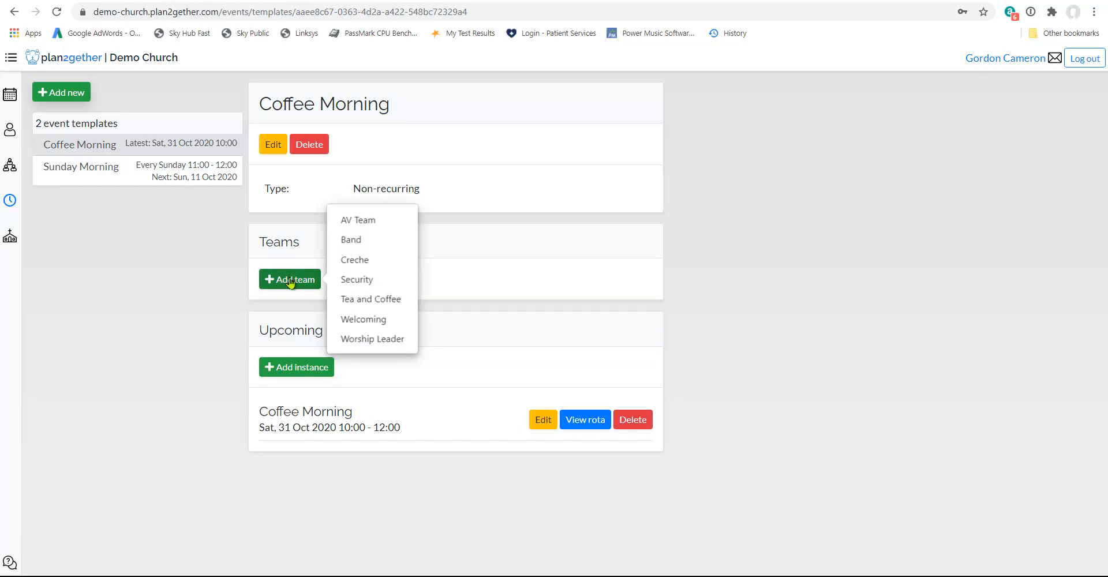
pyautogui.click(364, 281)
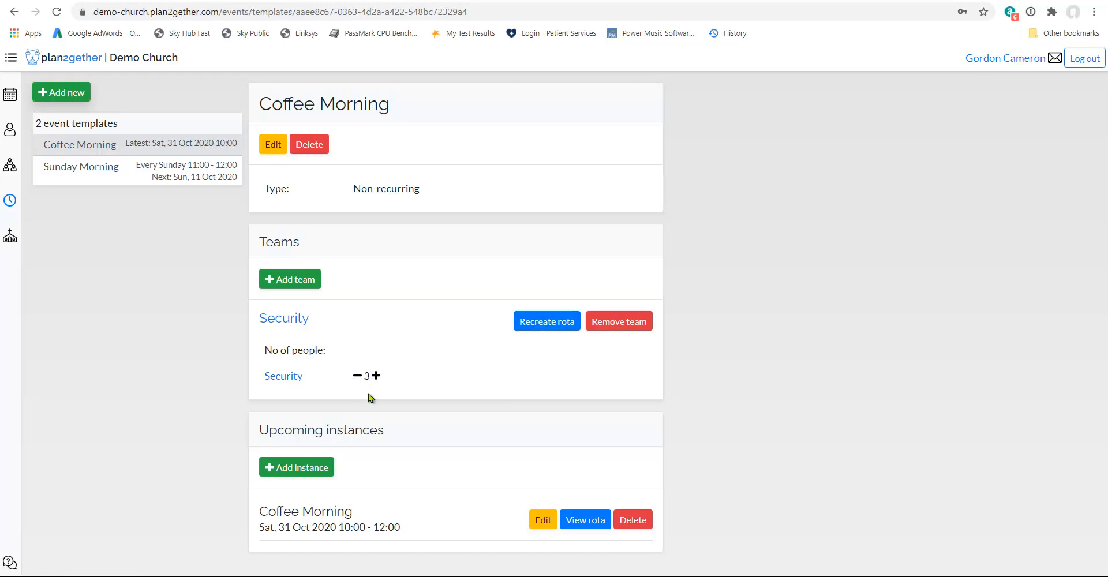
pyautogui.click(549, 322)
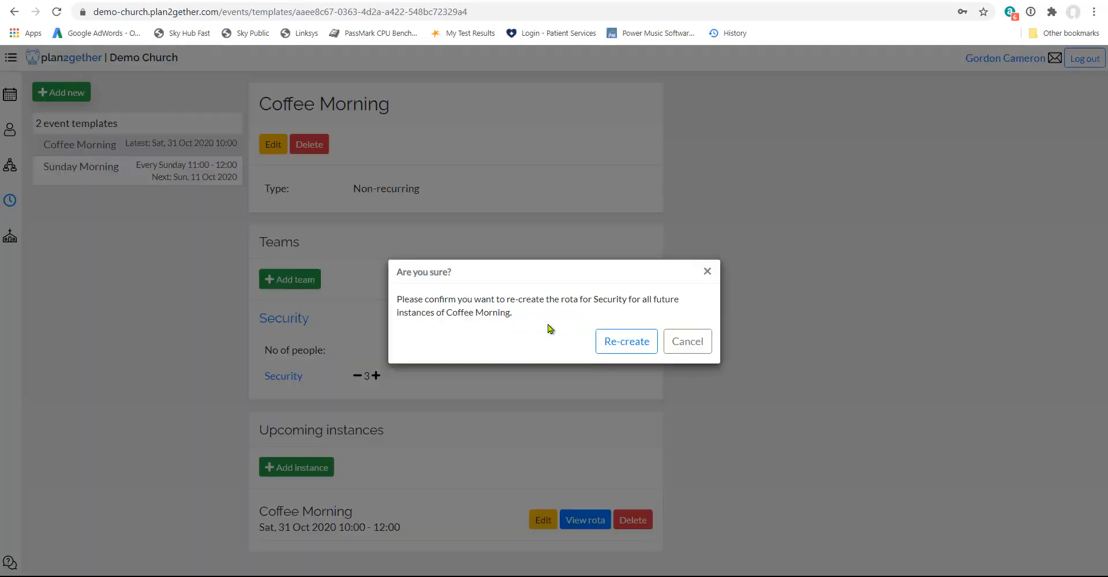
pyautogui.click(632, 345)
# Assign the Tea and Coffee team to Coffee Morning with 5 people and recreate its rota.
pyautogui.click(297, 282)
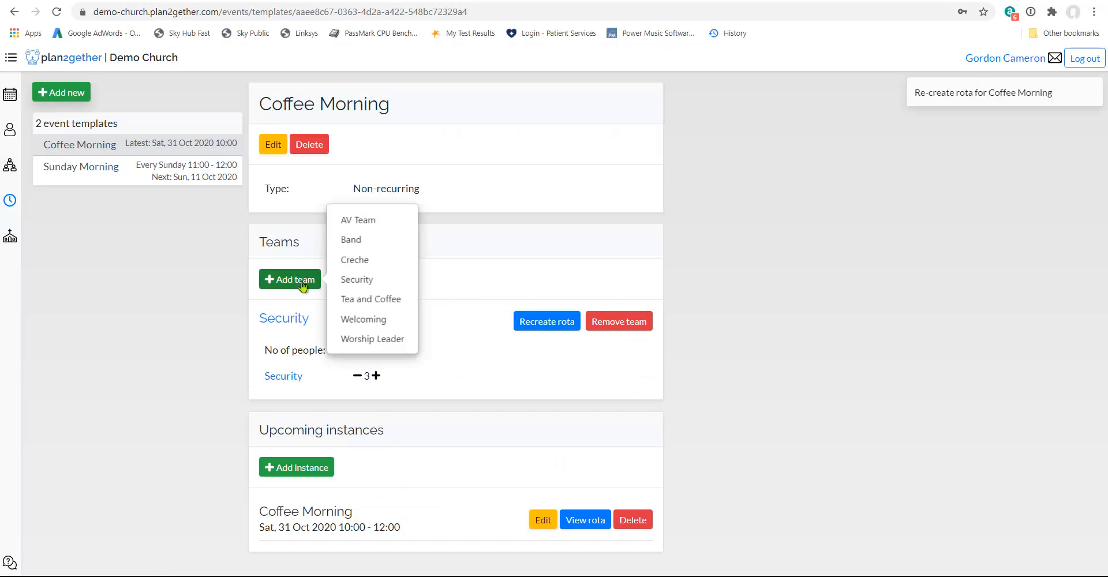
pyautogui.click(373, 300)
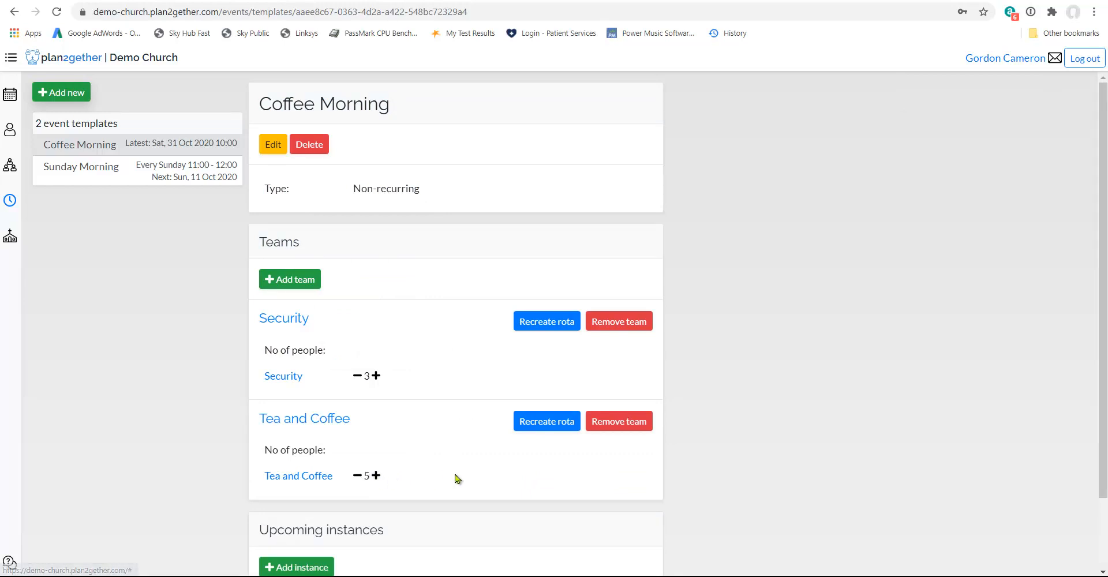
pyautogui.click(550, 424)
pyautogui.click(628, 340)
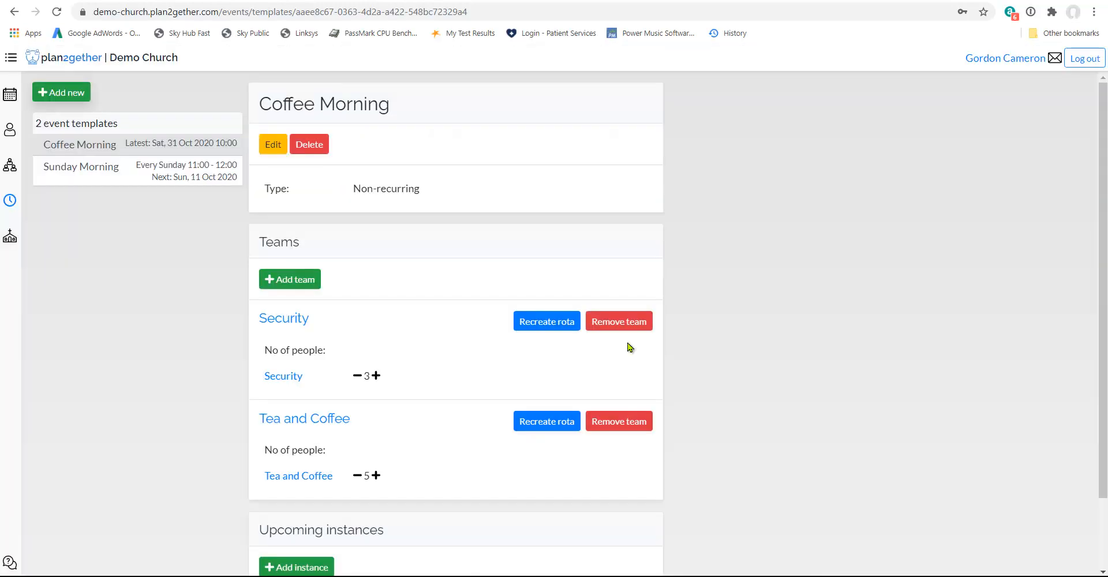
# Assign the Welcoming team to Coffee Morning, set its role to 2 people and recreate the Welcoming rota.
pyautogui.click(306, 282)
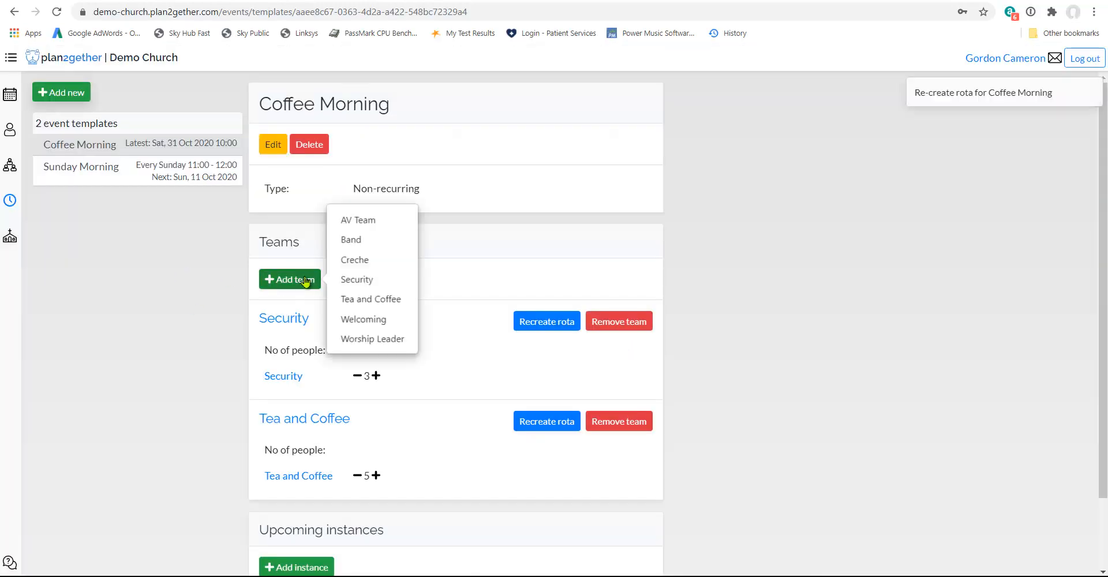
pyautogui.click(375, 321)
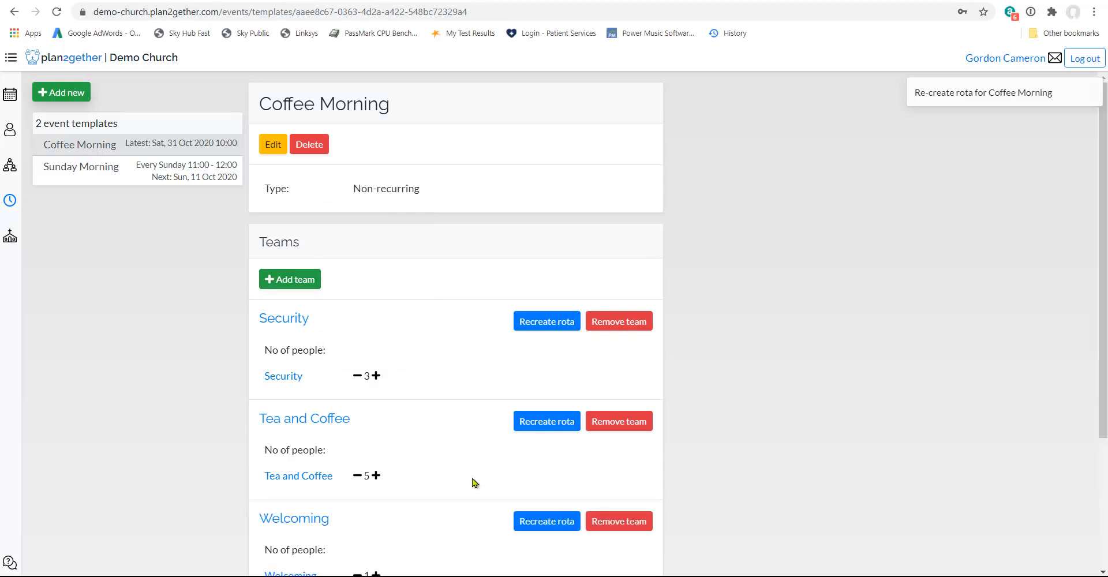
pyautogui.scroll(-1, 454, 534)
pyautogui.scroll(-1, 454, 533)
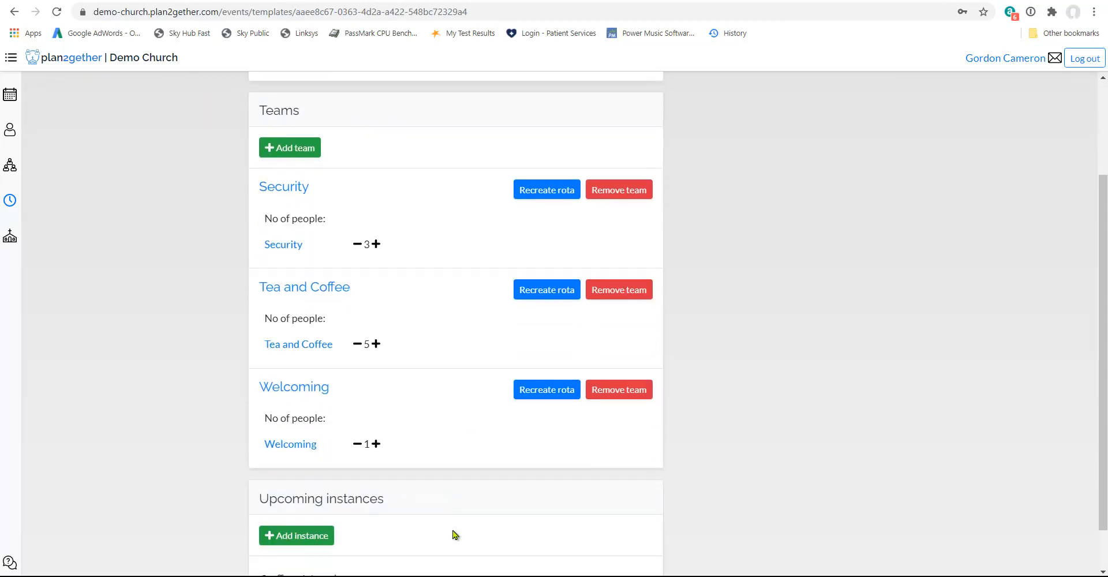
pyautogui.click(375, 444)
pyautogui.click(549, 395)
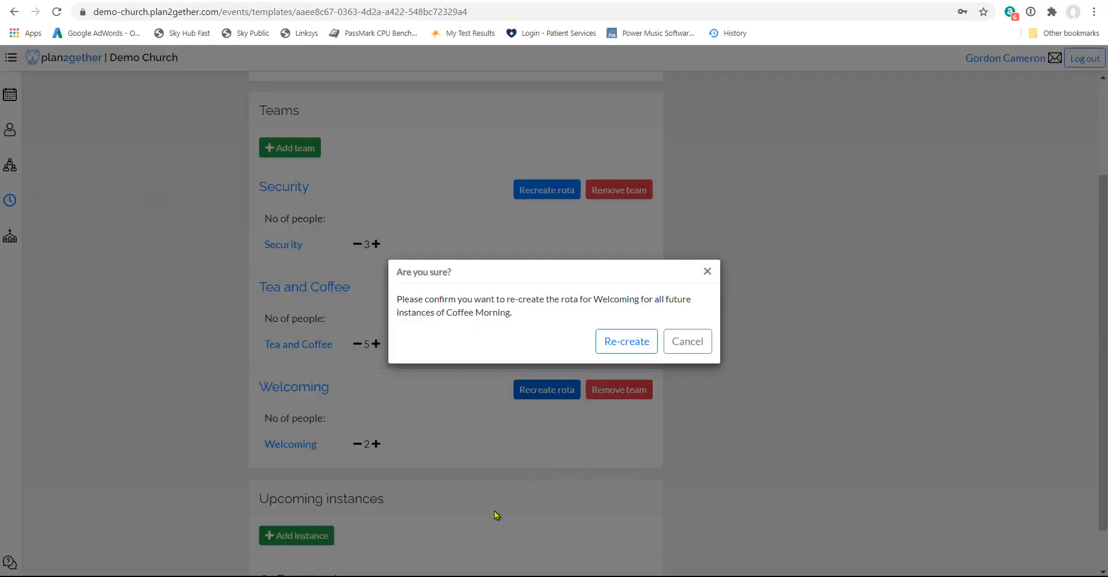
pyautogui.click(638, 350)
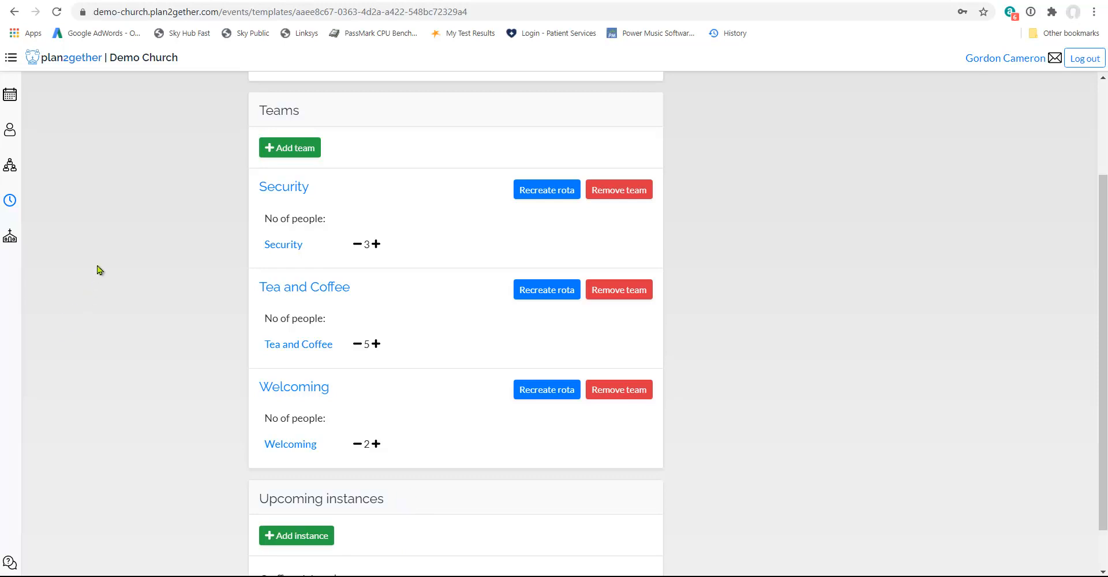
# Open the rota and check the team assignments for the Coffee Morning event on 31 October.
pyautogui.click(10, 95)
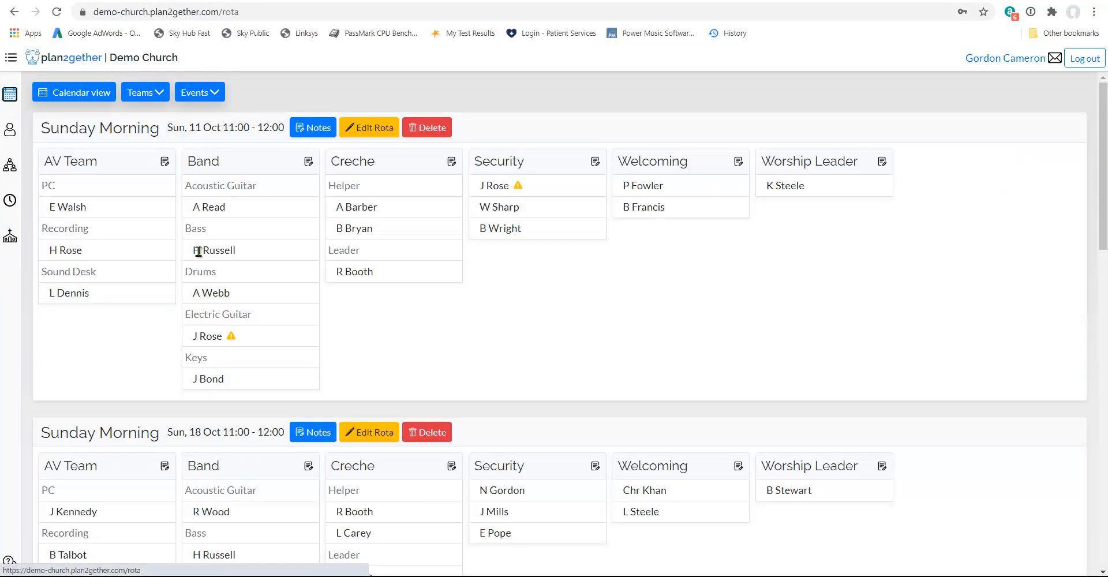
pyautogui.scroll(-9, 196, 248)
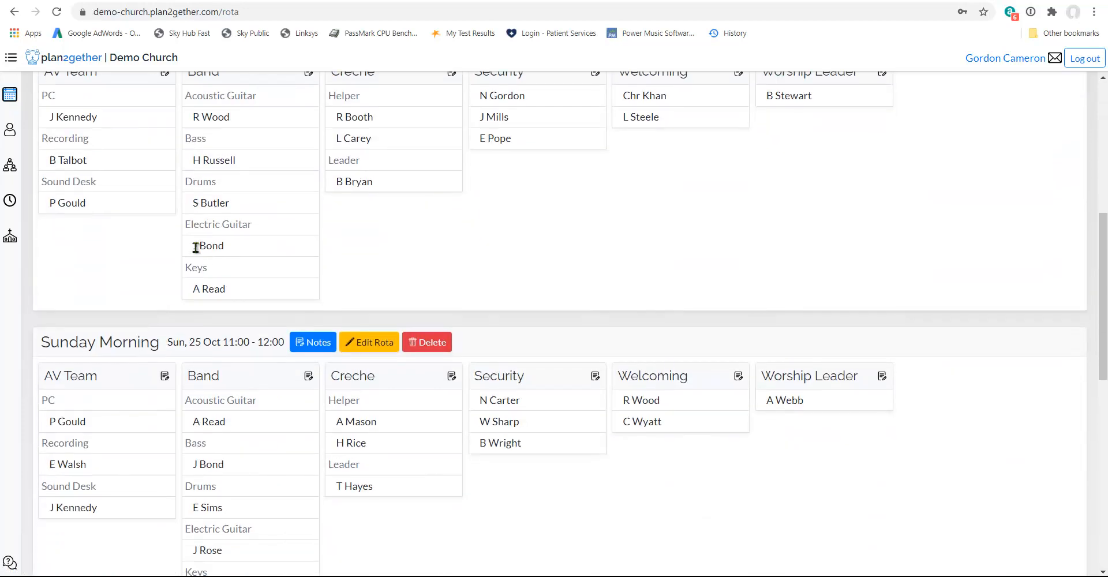
pyautogui.scroll(-6, 196, 247)
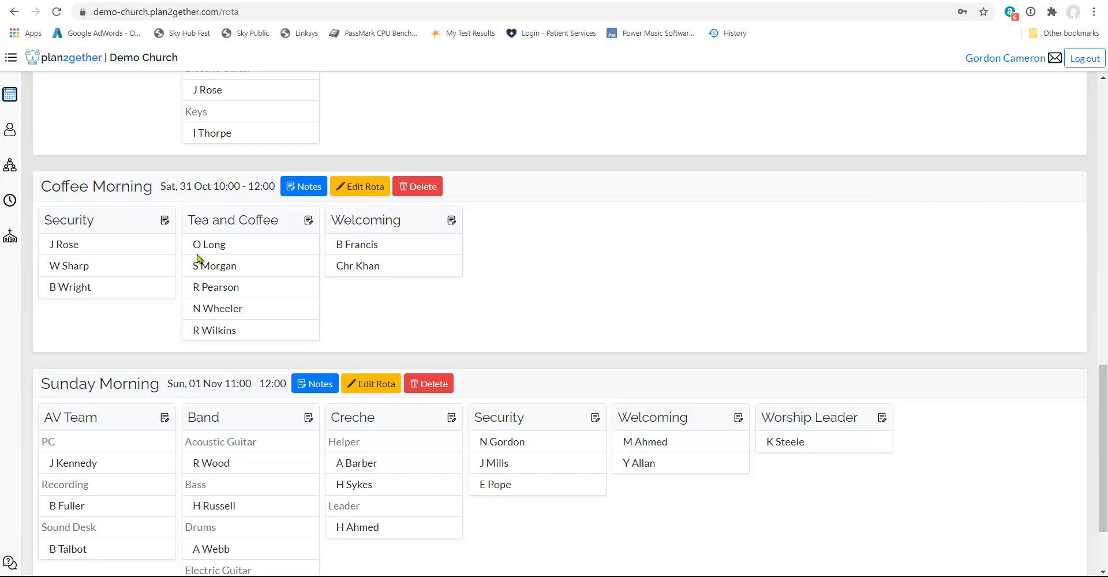
# Add a second instance of the Coffee Morning event template, dated 5 December 2020, keeping the 10:00 to 12:00 times.
pyautogui.click(10, 201)
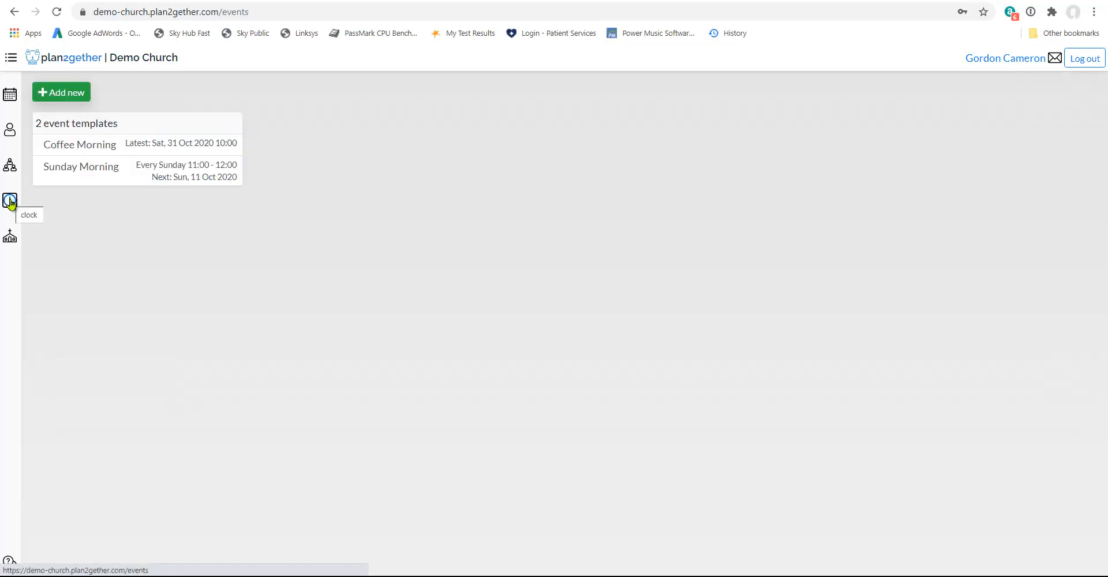
pyautogui.click(113, 154)
pyautogui.scroll(-3, 406, 365)
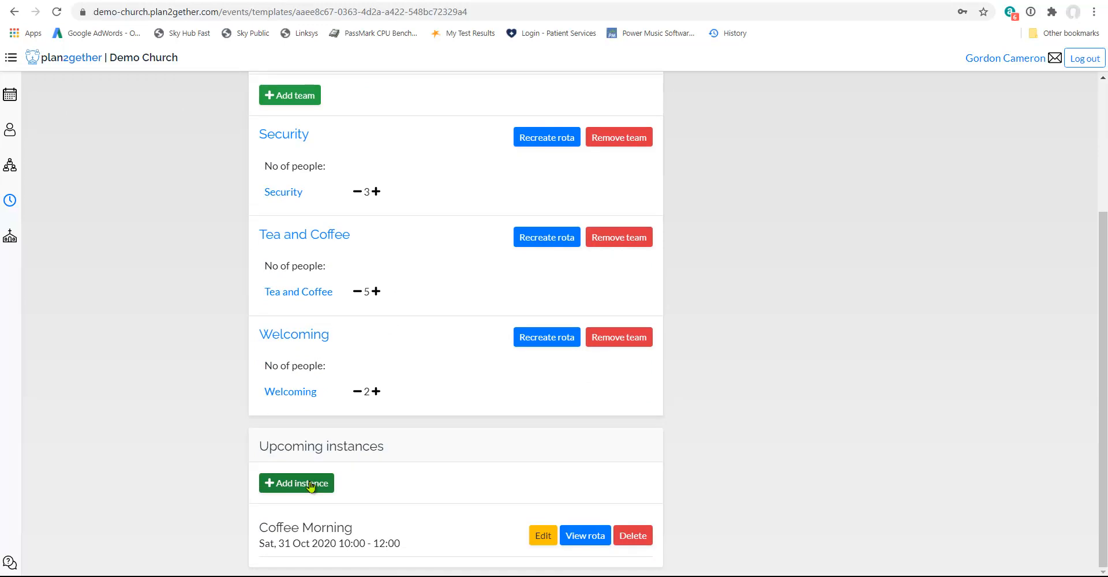
pyautogui.click(310, 485)
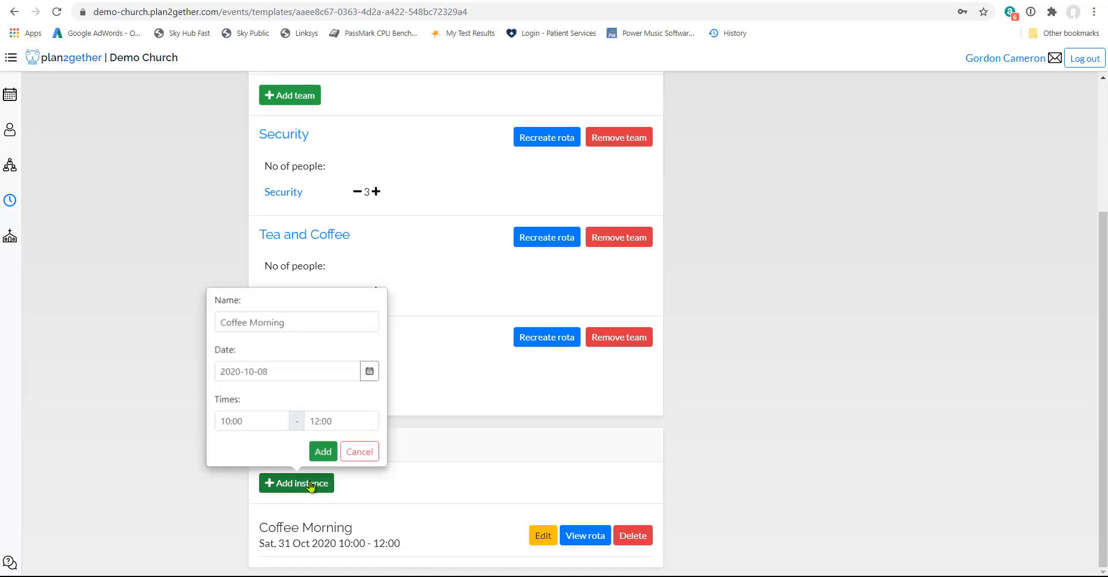
pyautogui.click(369, 372)
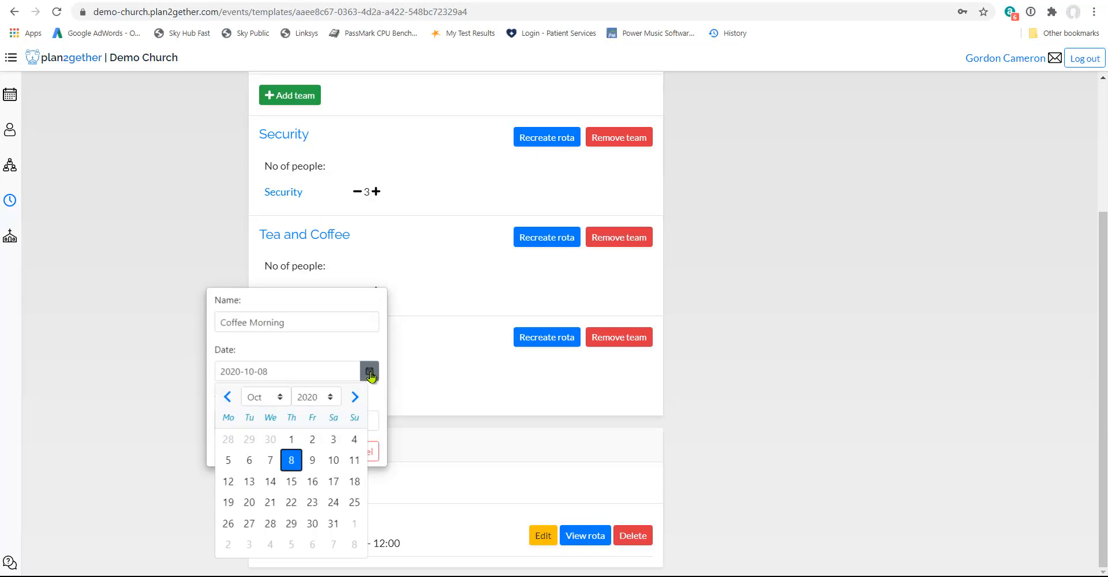
pyautogui.click(266, 397)
pyautogui.click(271, 507)
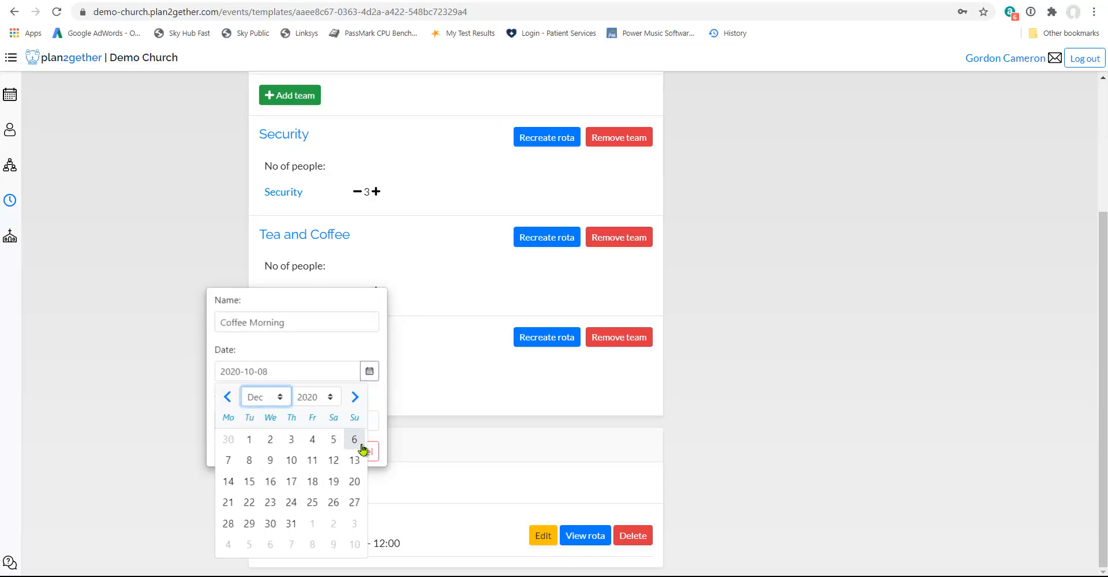
pyautogui.click(334, 441)
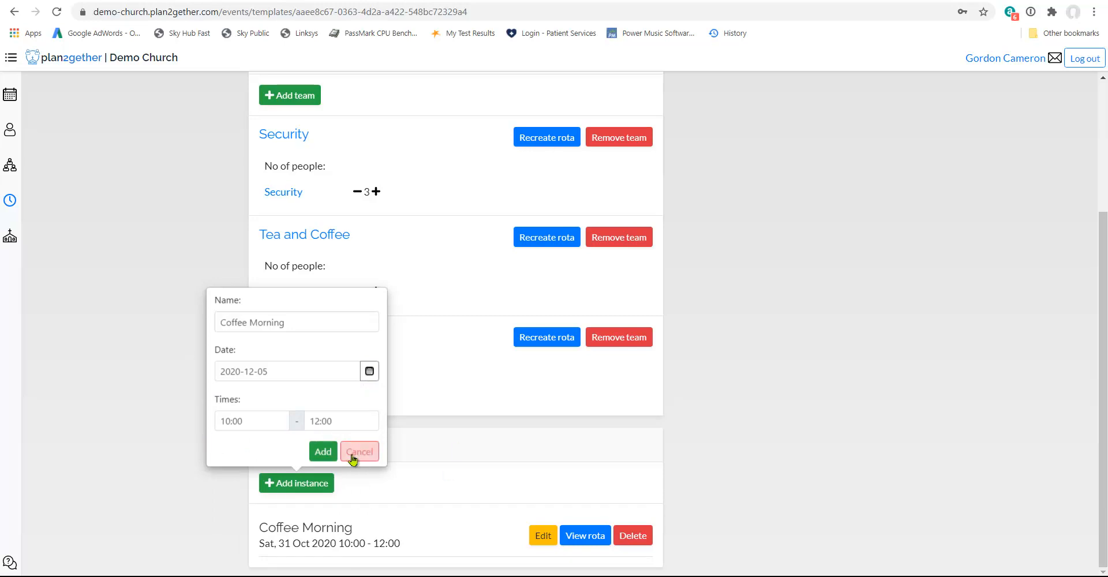
pyautogui.click(324, 455)
pyautogui.scroll(-1, 325, 453)
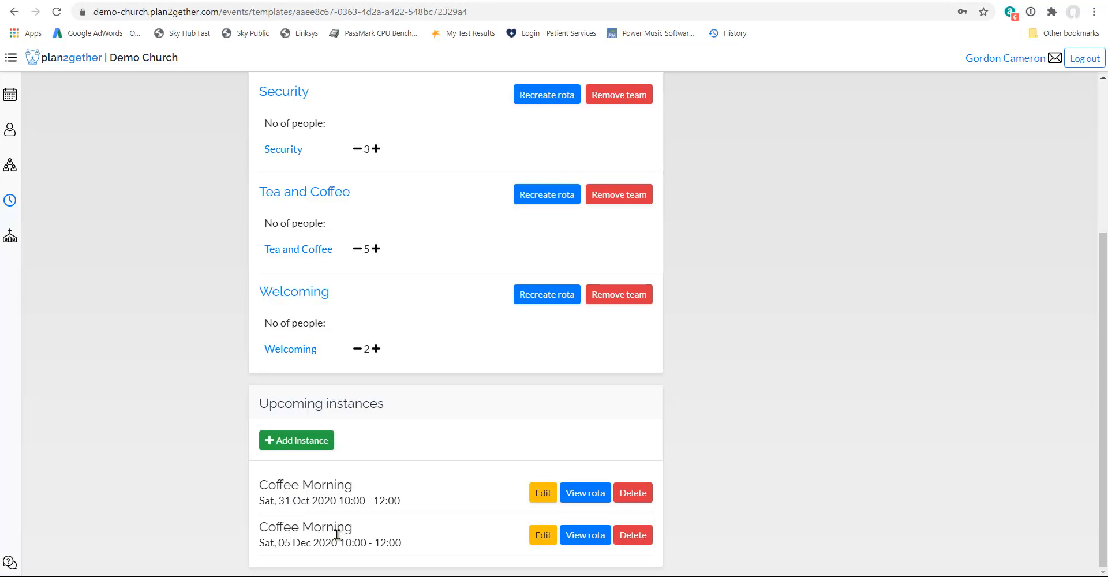
pyautogui.scroll(2, 324, 457)
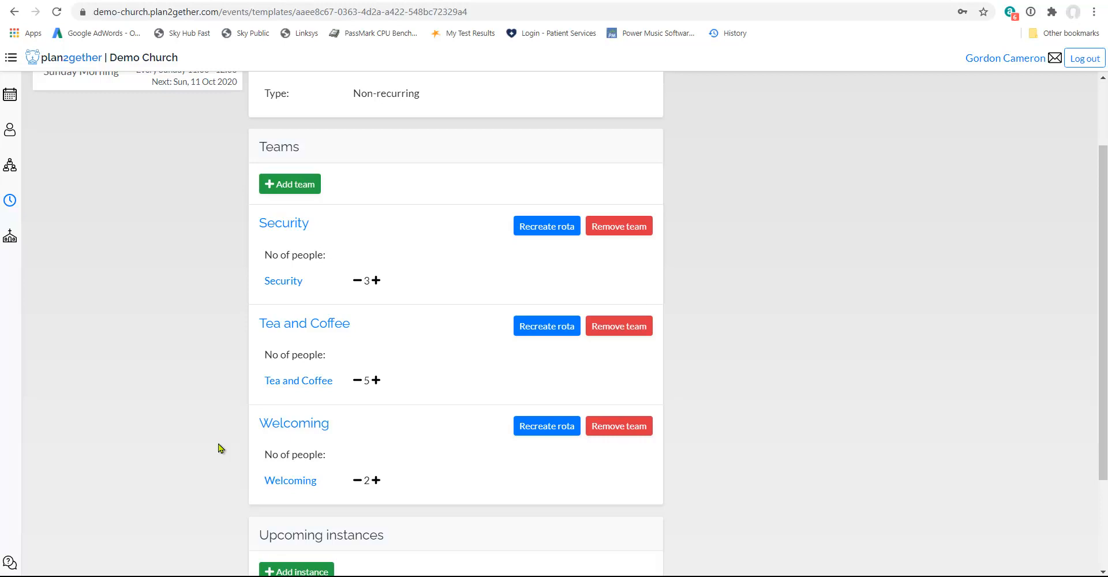
pyautogui.scroll(-1, 220, 449)
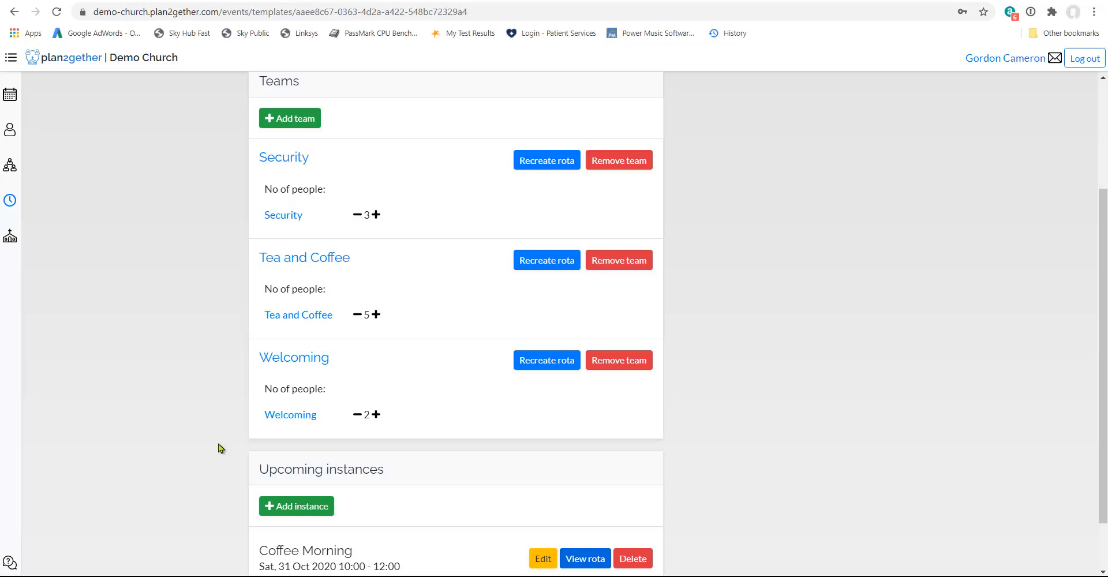